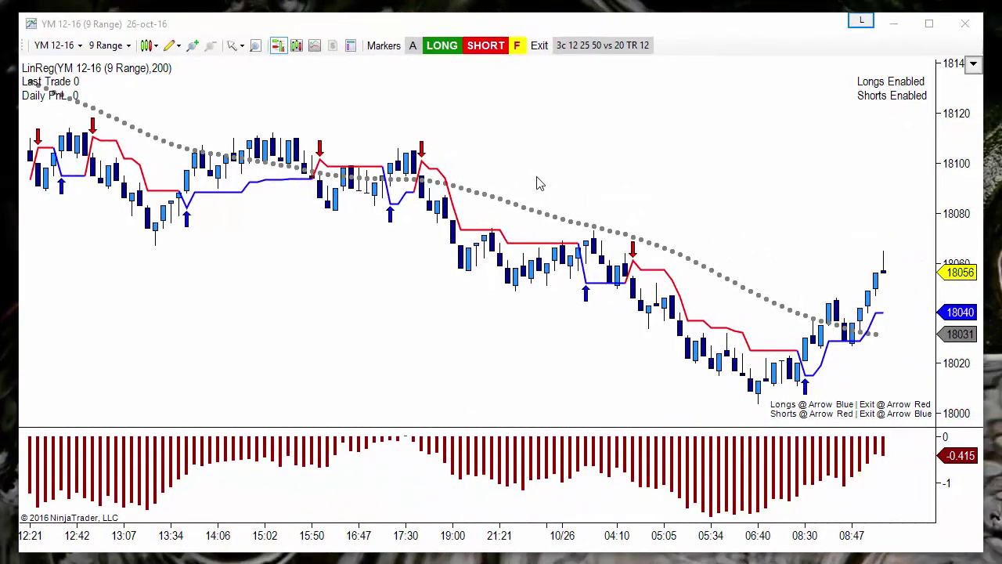
Step: Open the chart's indicator settings, check the version information of _Markers_Plus, and close them without changes
{"action": "double_click", "coordinate": [516, 212]}
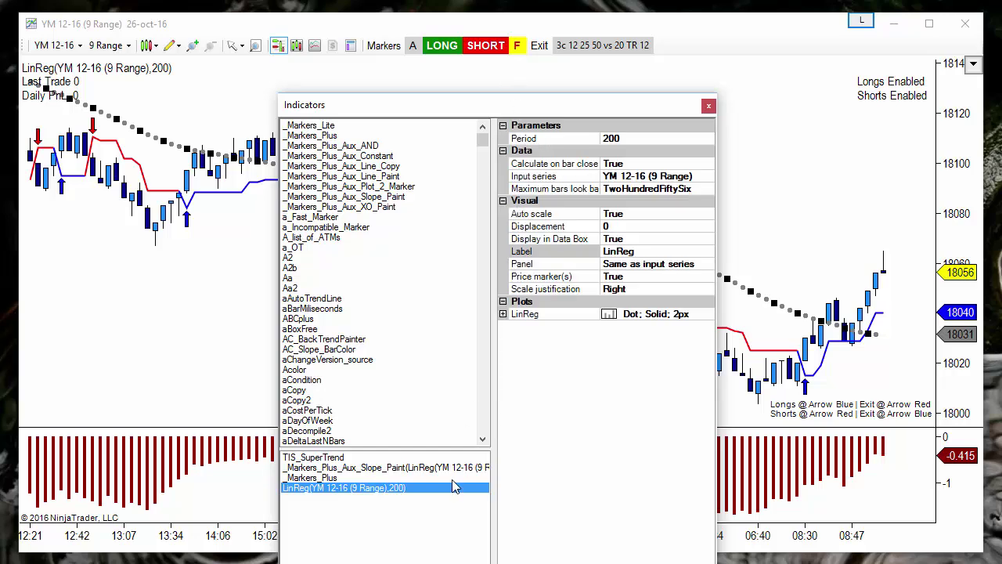
{"action": "left_click", "coordinate": [313, 478]}
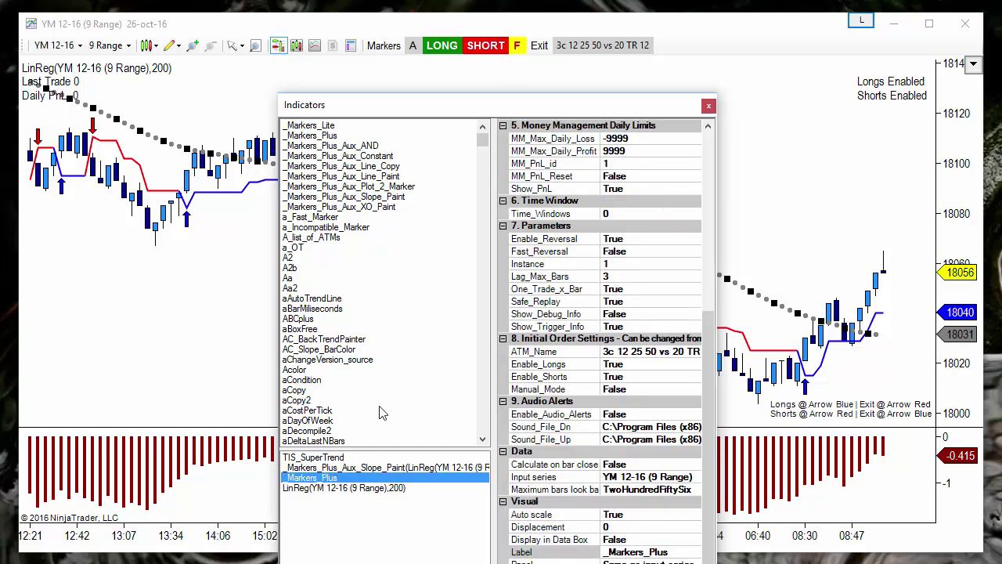
{"action": "left_click", "coordinate": [707, 172]}
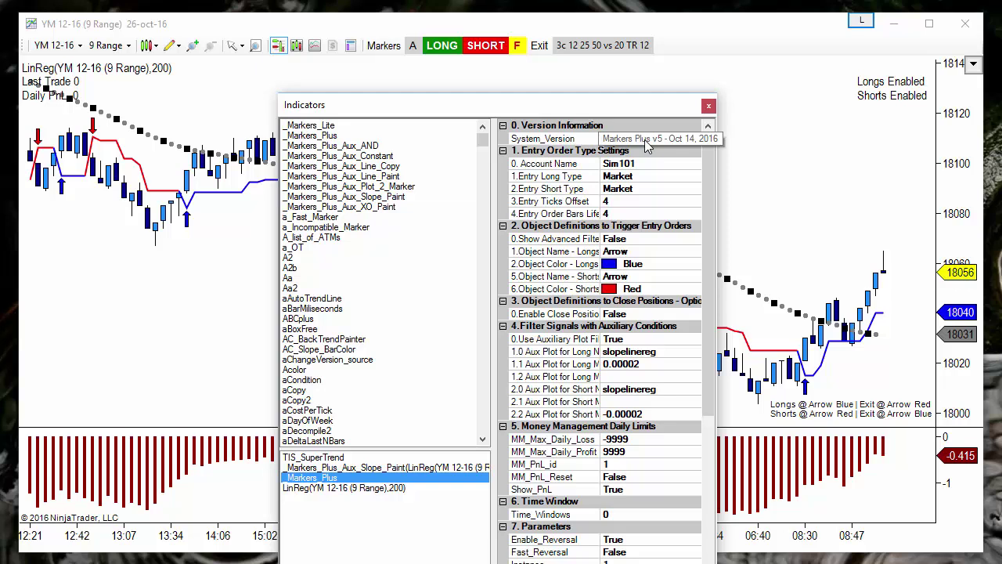
{"action": "left_click", "coordinate": [709, 106]}
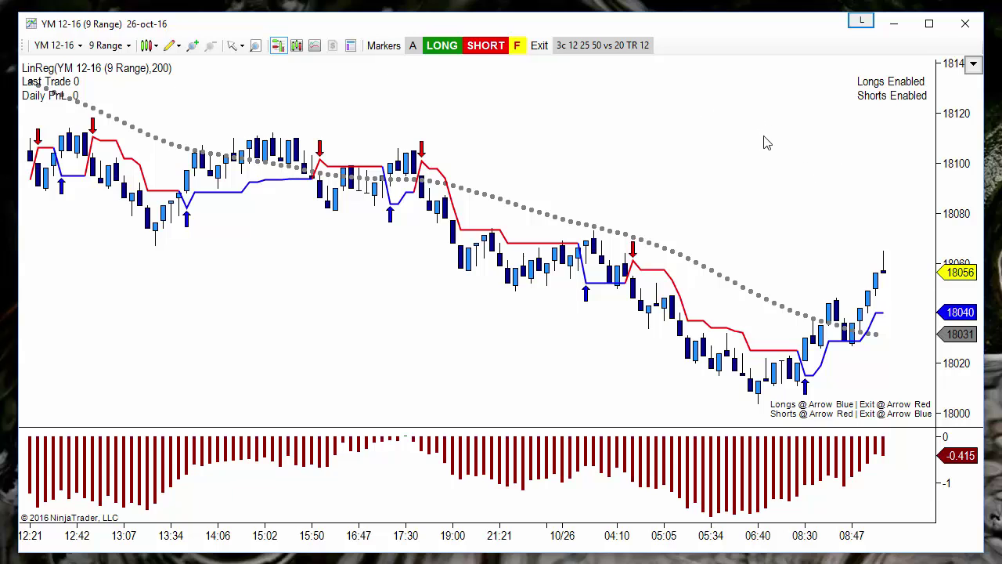
Step: Compare the availability of Strategies in the chart's context menu with Chart Trader on and off, leaving Chart Trader displayed
{"action": "left_click", "coordinate": [973, 64]}
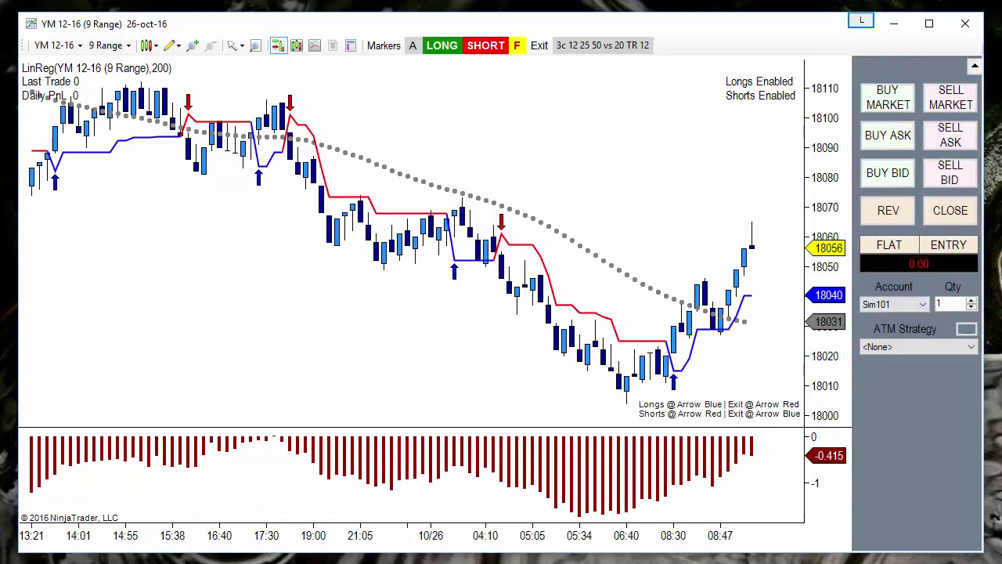
{"action": "right_click", "coordinate": [573, 139]}
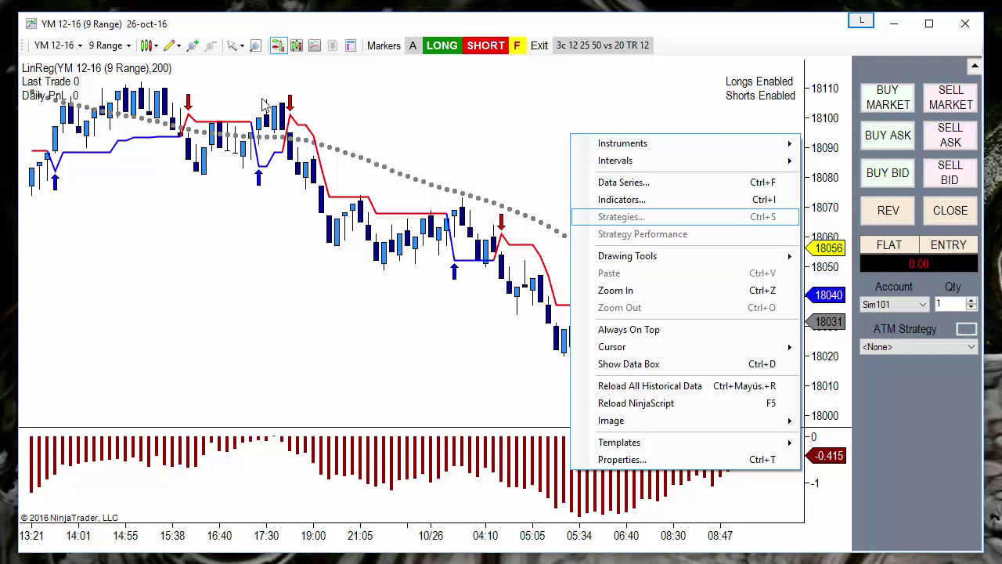
{"action": "left_click", "coordinate": [283, 47]}
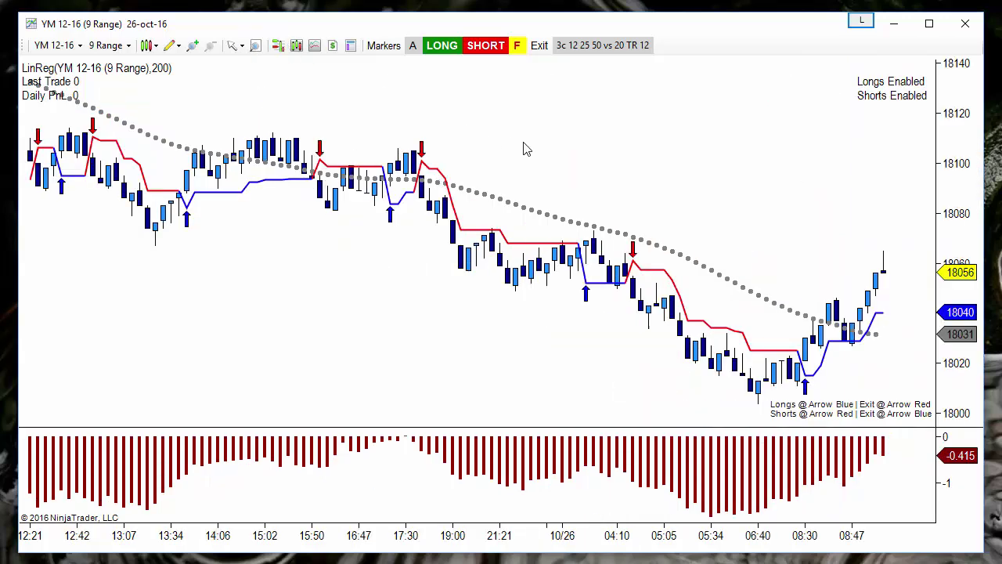
{"action": "right_click", "coordinate": [571, 147]}
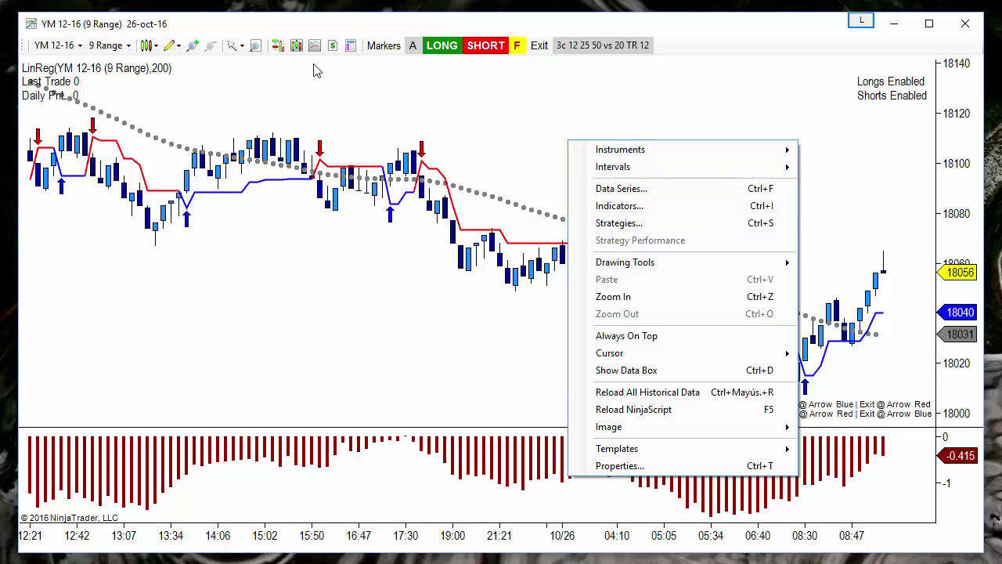
{"action": "left_click", "coordinate": [339, 88]}
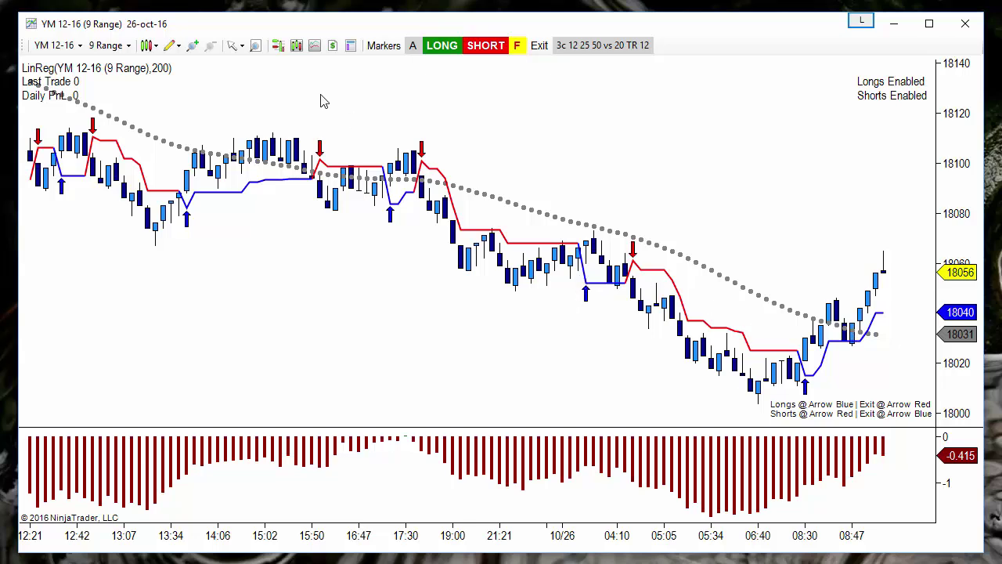
{"action": "left_click", "coordinate": [278, 45]}
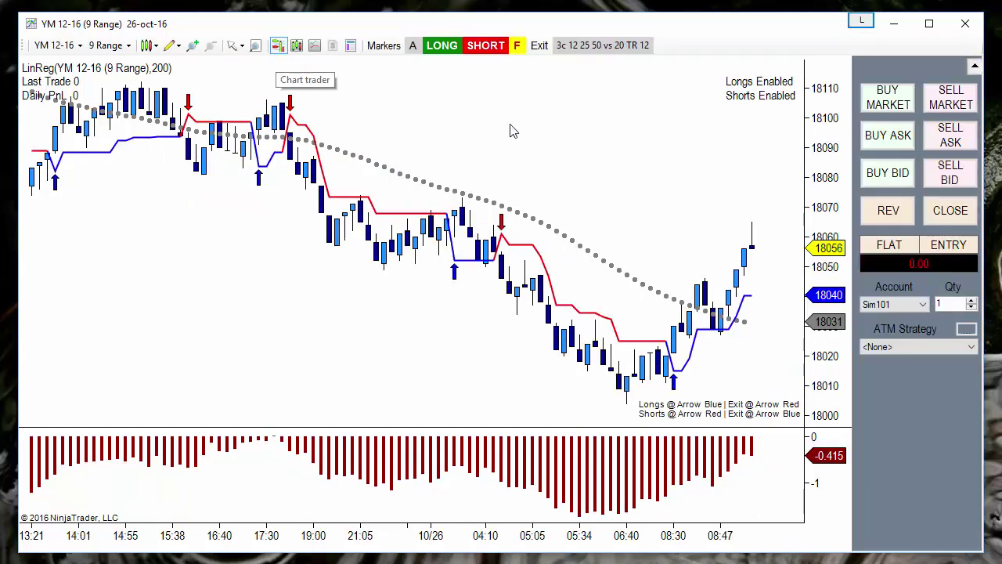
Step: Review the parameters and initial order settings of the applied _Markers_Plus indicator, and close the indicator settings
{"action": "double_click", "coordinate": [431, 184]}
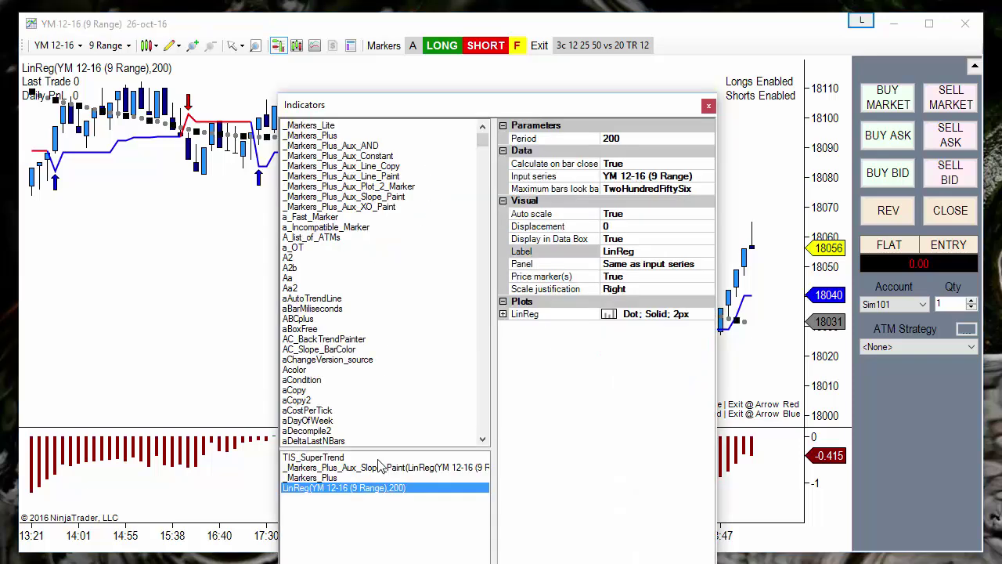
{"action": "left_click", "coordinate": [323, 478]}
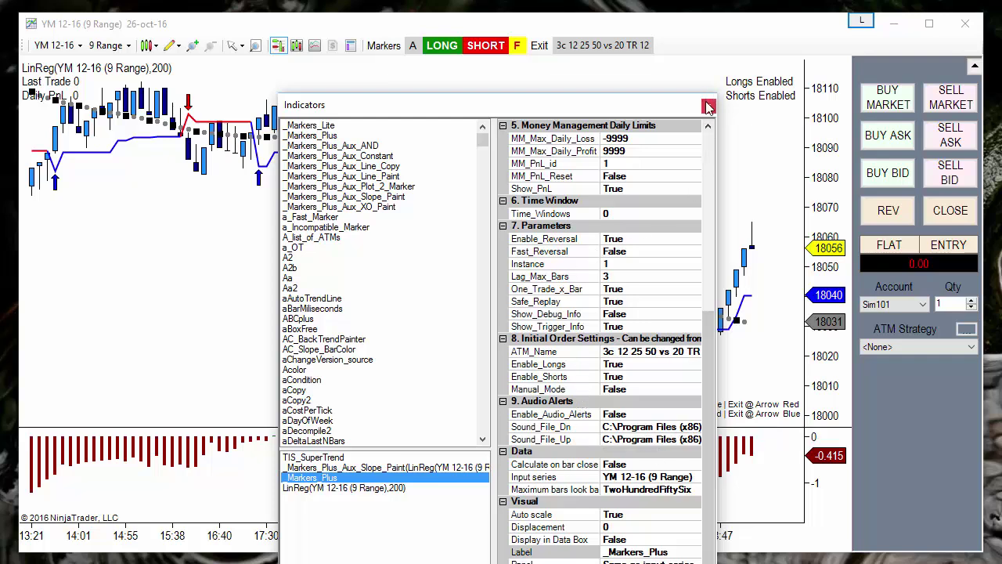
{"action": "left_click", "coordinate": [708, 107]}
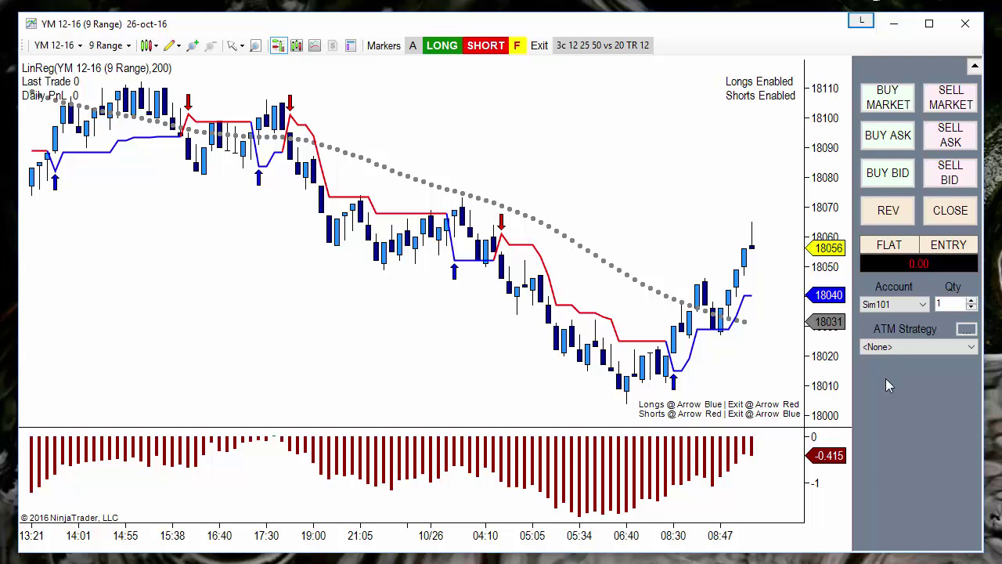
Step: Select the ATM strategy 1c 20 vs 12 in Chart Trader and load it into the Markers toolbar
{"action": "left_click", "coordinate": [896, 347]}
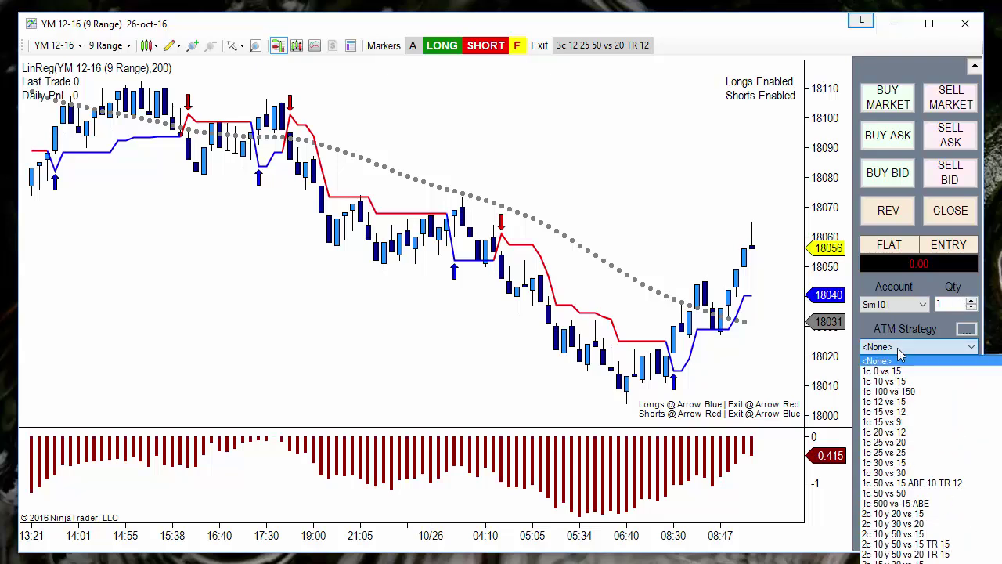
{"action": "left_click", "coordinate": [900, 432]}
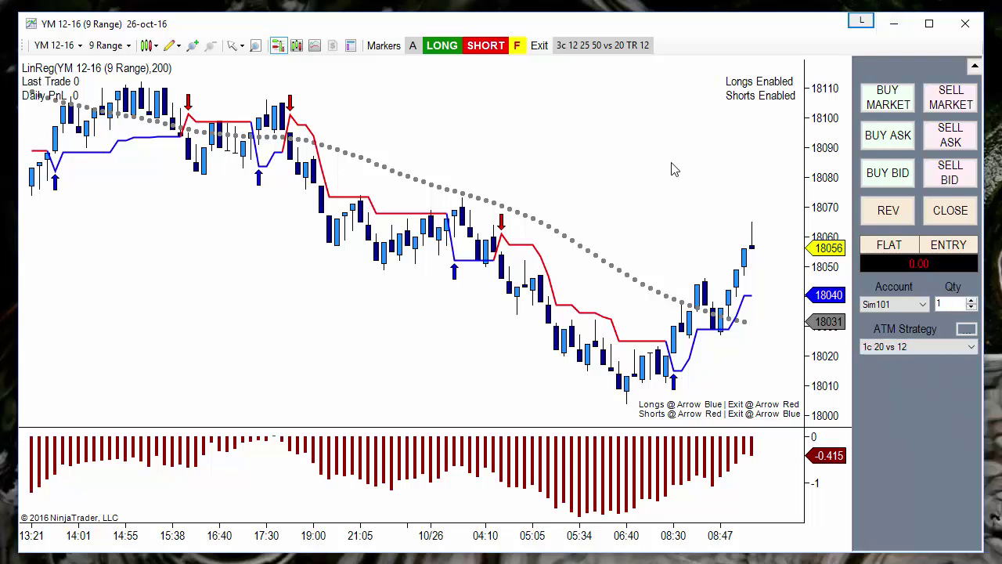
{"action": "left_click", "coordinate": [589, 47]}
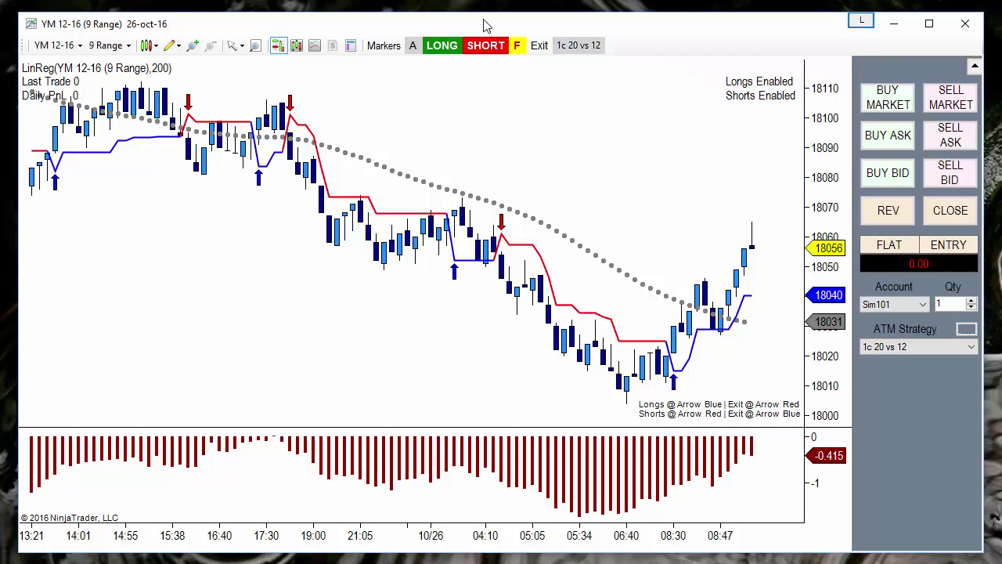
Step: Examine the ATM strategy's 3 Target layout, custom 3 step stop strategy and strategy selection, discarding all changes
{"action": "left_click", "coordinate": [968, 331]}
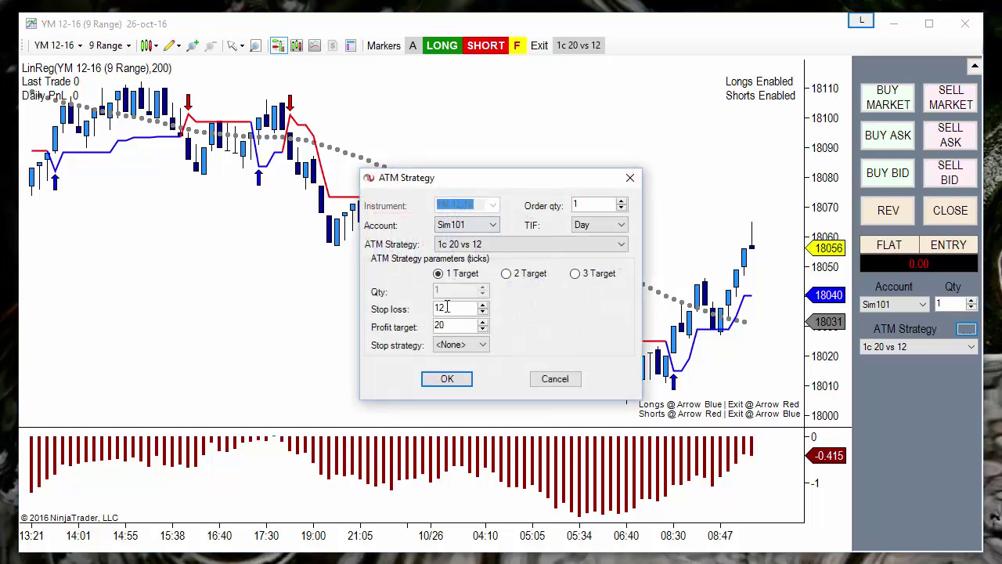
{"action": "left_click", "coordinate": [576, 274]}
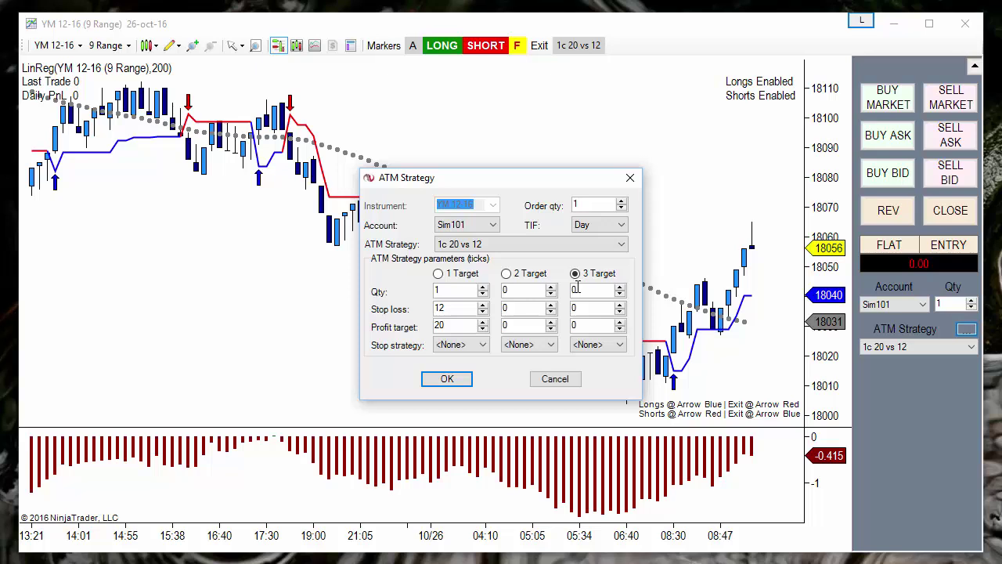
{"action": "left_click", "coordinate": [449, 346]}
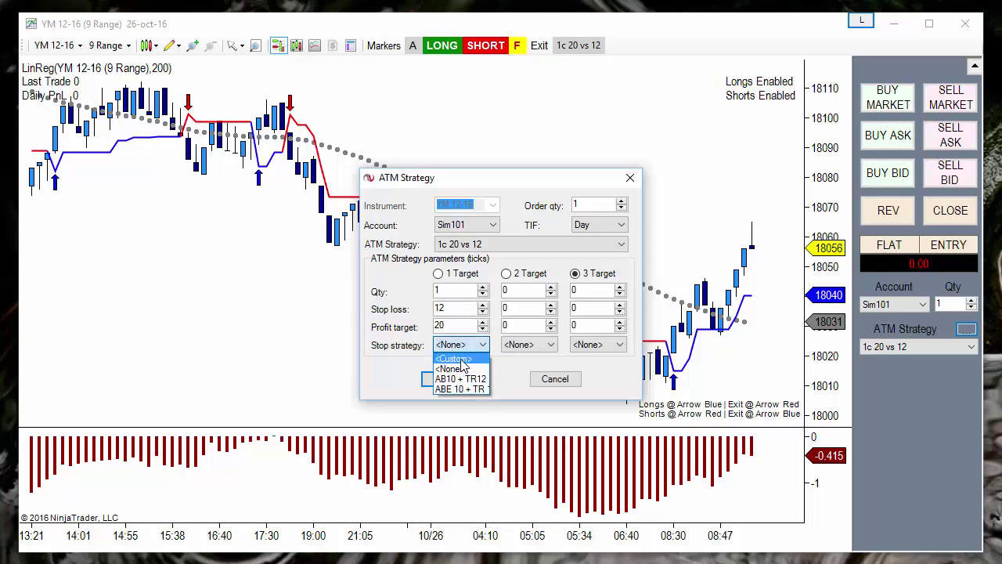
{"action": "left_click", "coordinate": [461, 359]}
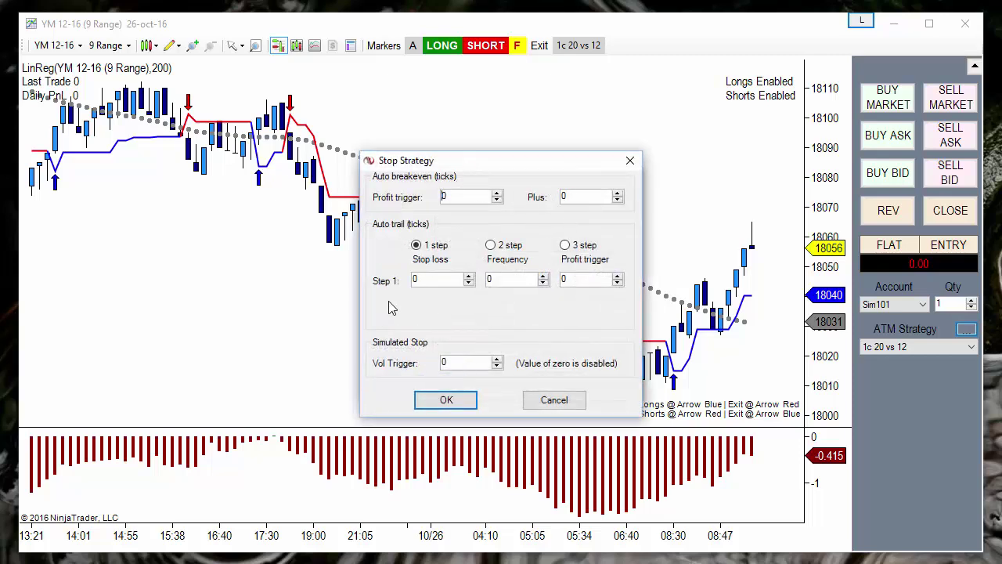
{"action": "left_click", "coordinate": [565, 245]}
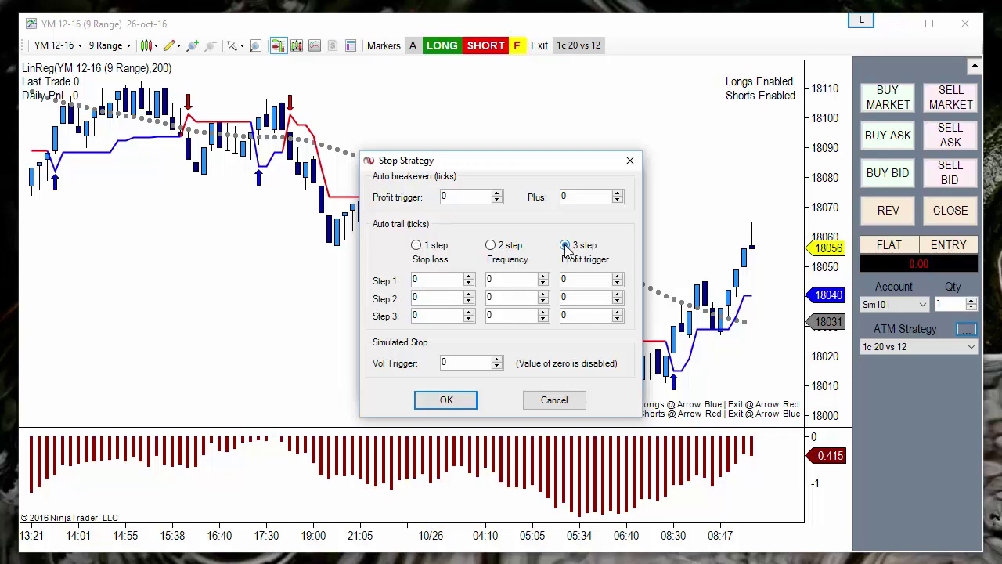
{"action": "left_click", "coordinate": [570, 401]}
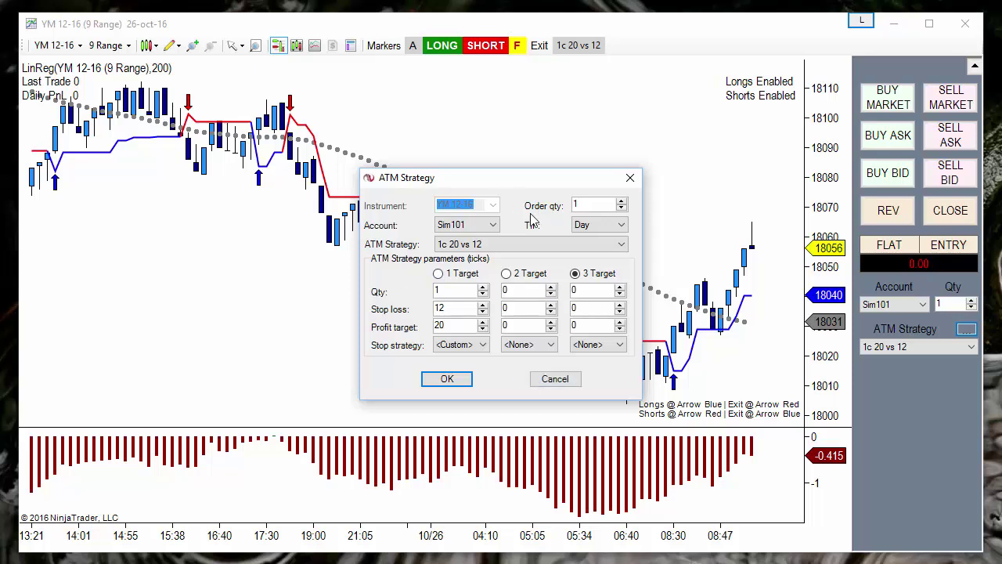
{"action": "left_click", "coordinate": [490, 244]}
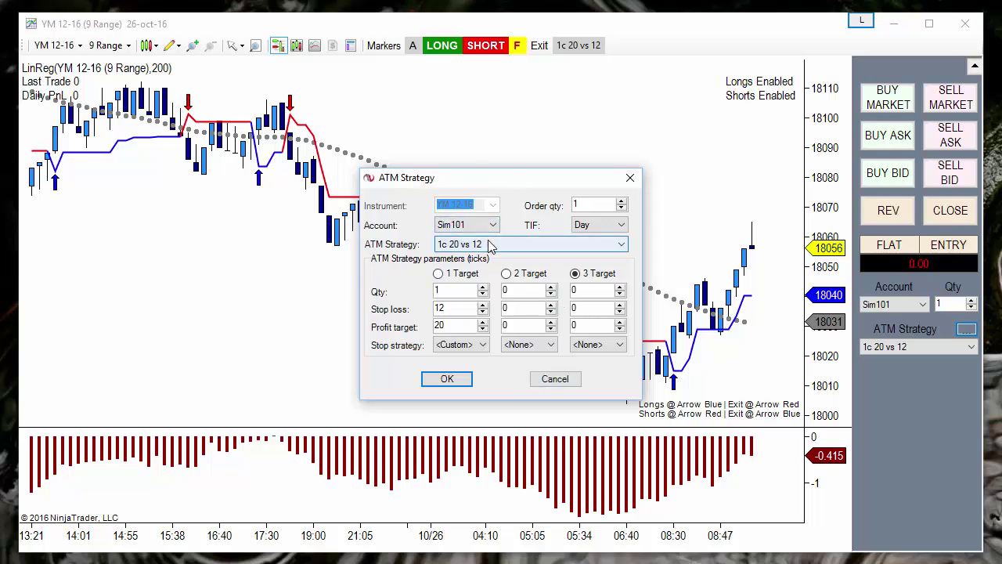
{"action": "left_click", "coordinate": [490, 244]}
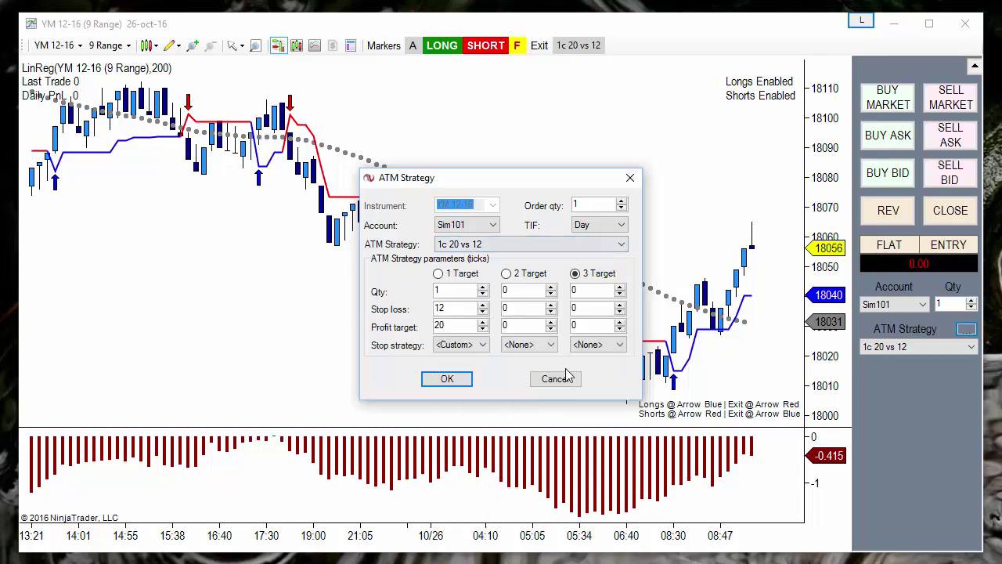
{"action": "left_click", "coordinate": [565, 377]}
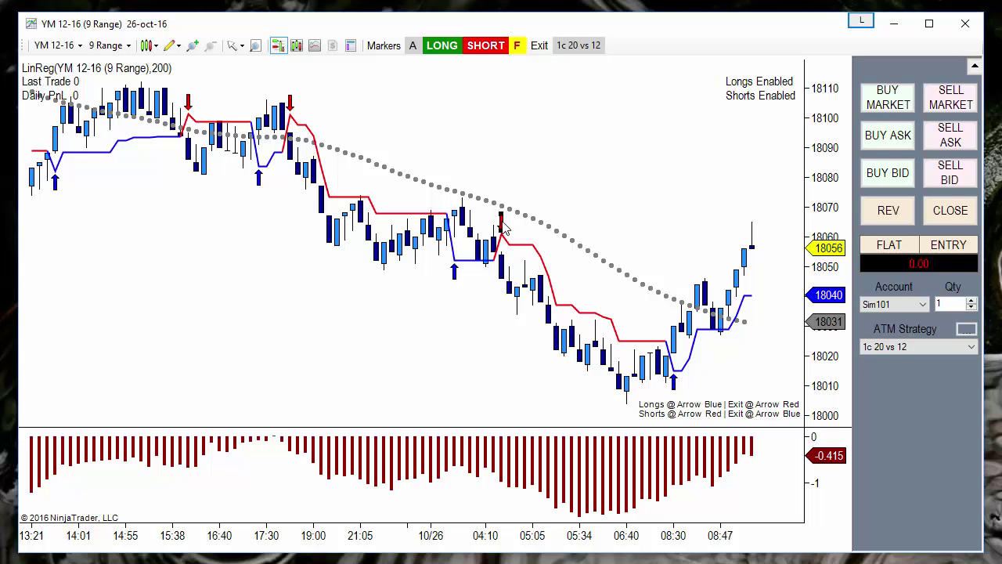
Step: Open the chart's indicator settings and bring up the entry order and object definition sections of _Markers_Plus
{"action": "right_click", "coordinate": [519, 132]}
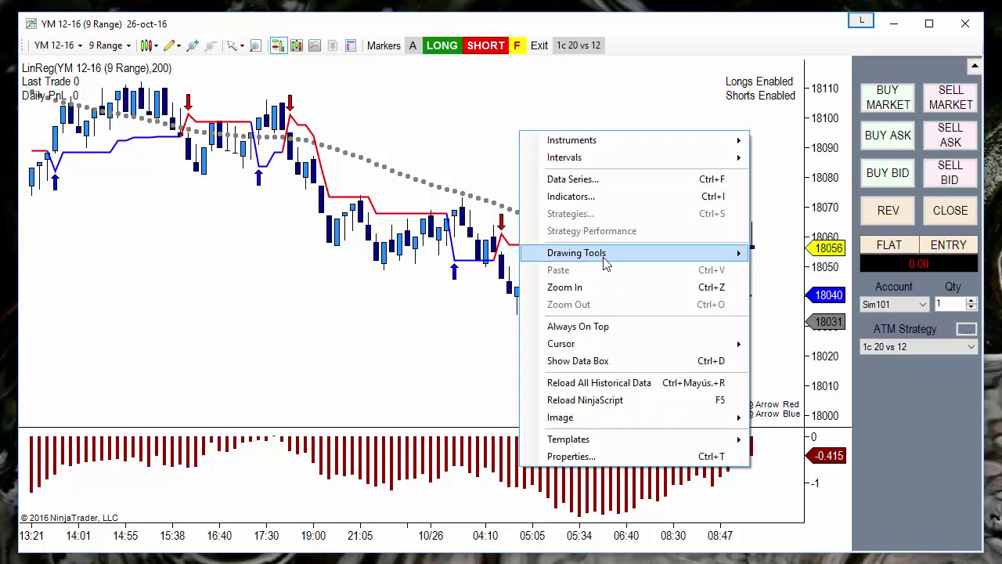
{"action": "left_click", "coordinate": [603, 204]}
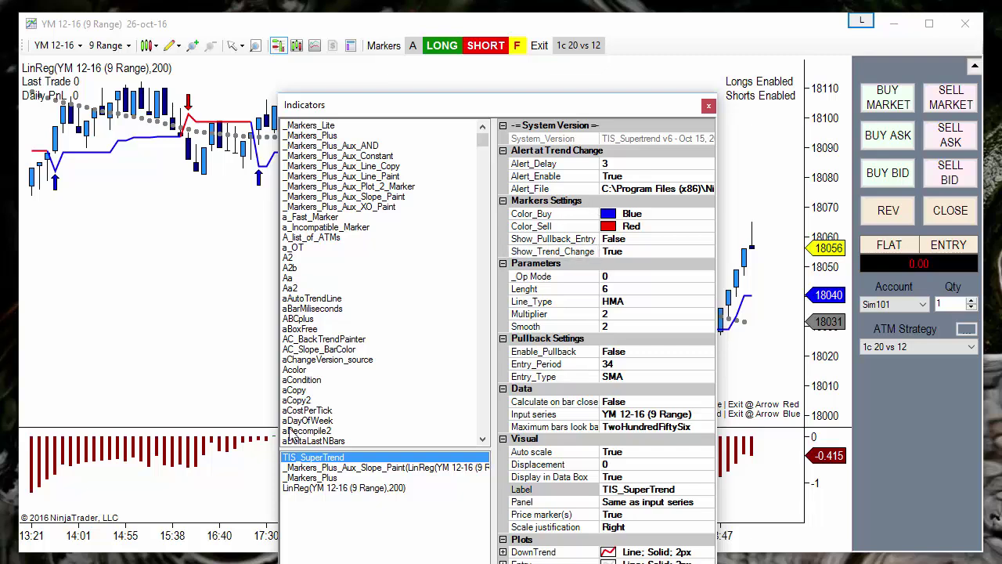
{"action": "left_click", "coordinate": [321, 478]}
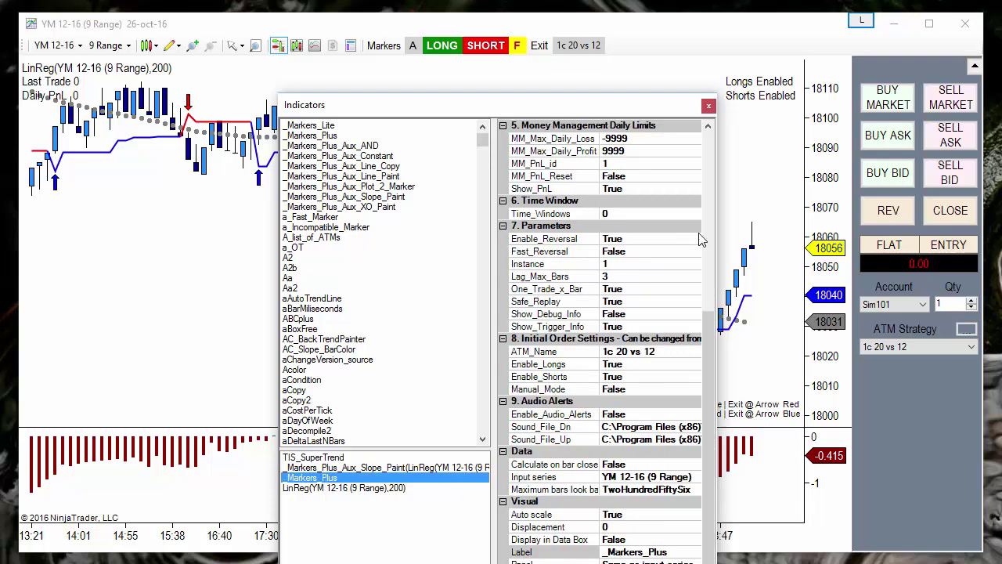
{"action": "left_click", "coordinate": [706, 176]}
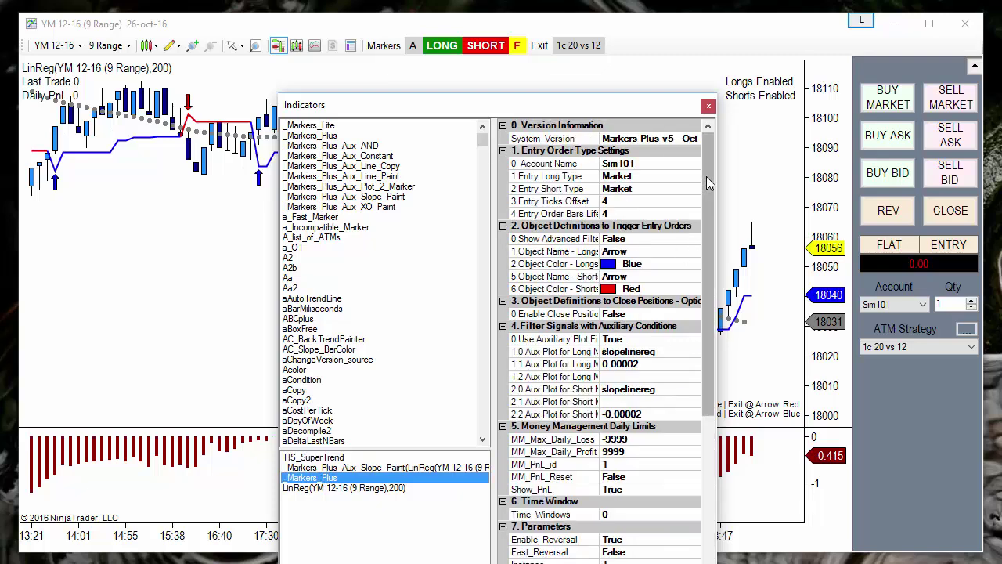
Step: Browse the available object names for triggering long entries in _Markers_Plus, keeping Arrow
{"action": "left_click", "coordinate": [642, 251]}
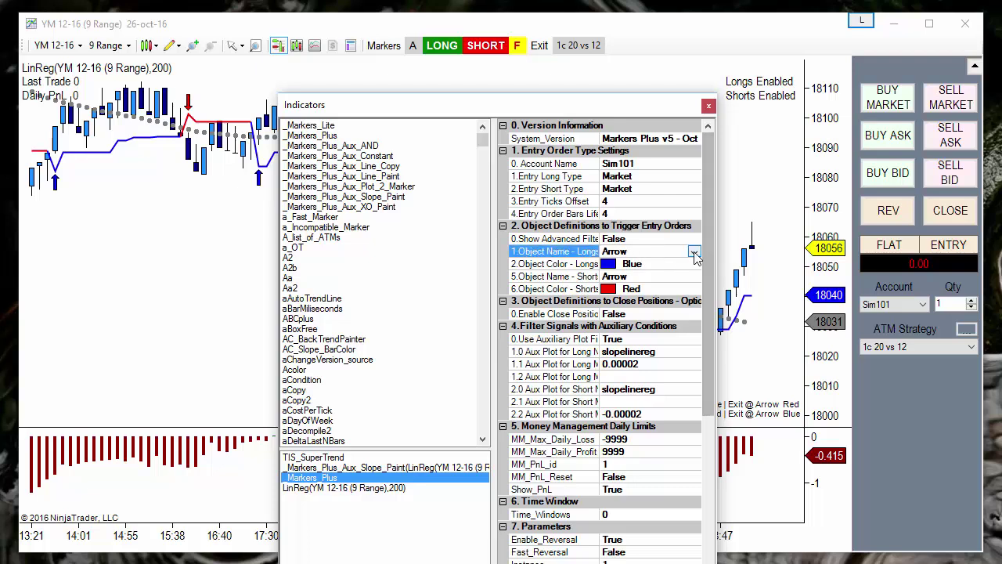
{"action": "left_click", "coordinate": [694, 251]}
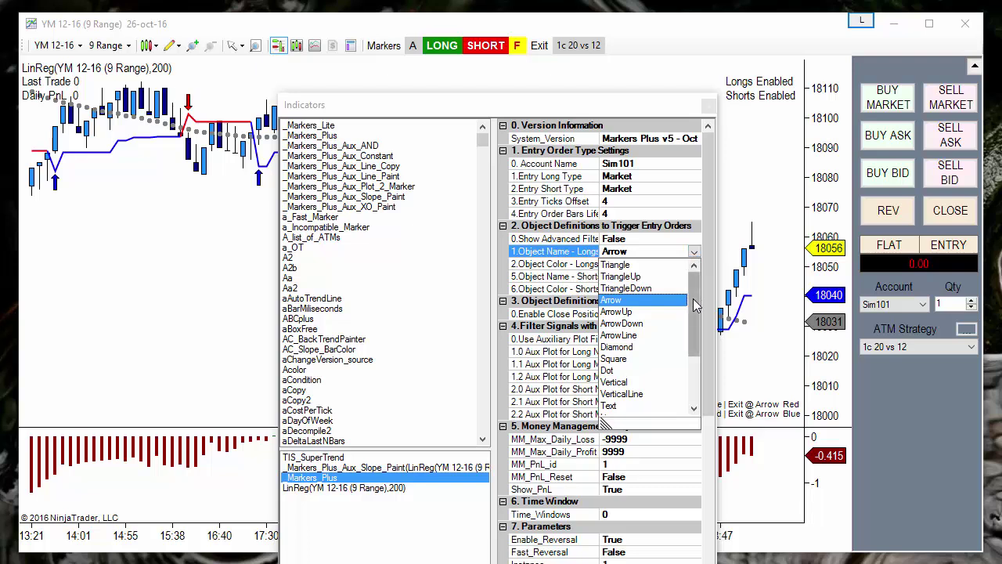
{"action": "mouse_move", "coordinate": [693, 299]}
{"action": "left_mouse_down"}
{"action": "mouse_move", "coordinate": [692, 348]}
{"action": "mouse_move", "coordinate": [699, 304]}
{"action": "left_mouse_up"}
{"action": "left_click", "coordinate": [694, 251]}
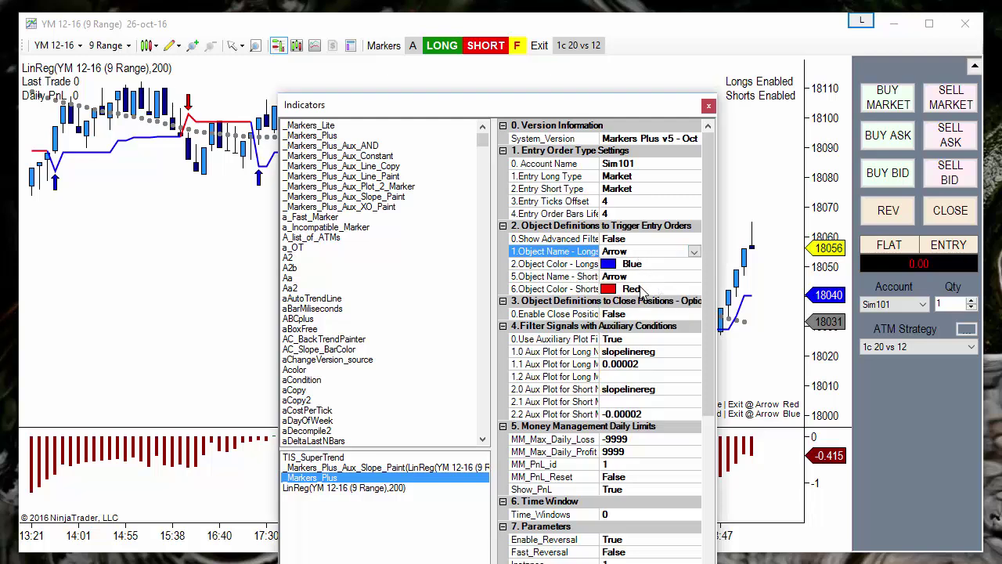
Step: Examine the object color and name defined for longs, moving the Indicators window aside to uncover the chart's arrows
{"action": "left_click", "coordinate": [648, 267]}
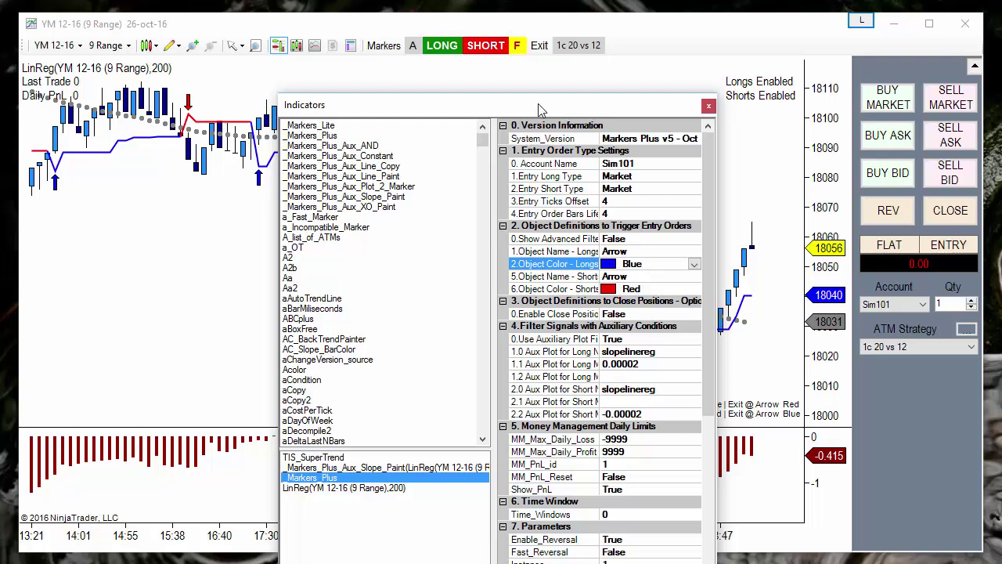
{"action": "left_click_drag", "start_coordinate": [538, 104], "coordinate": [728, 79]}
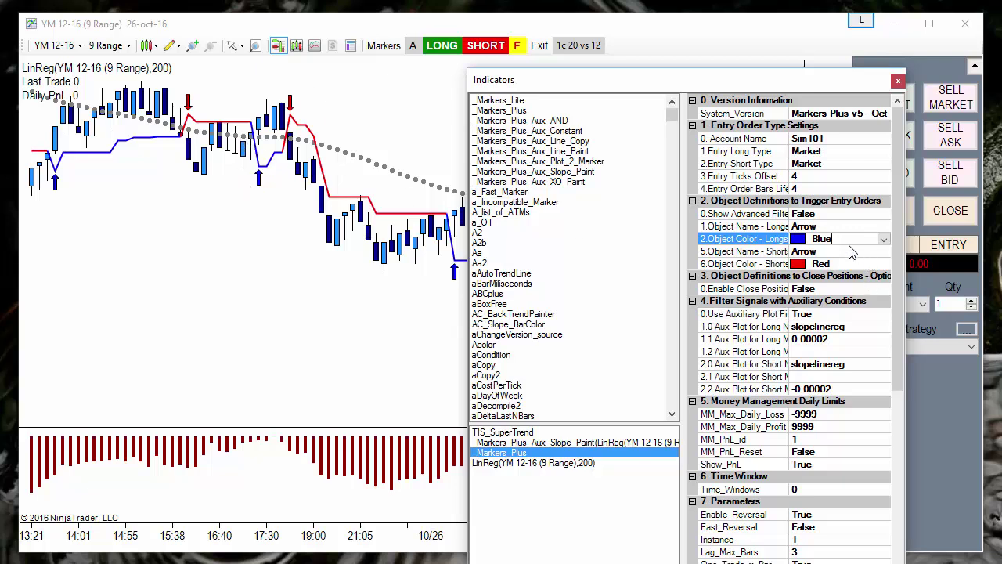
{"action": "left_click", "coordinate": [824, 226]}
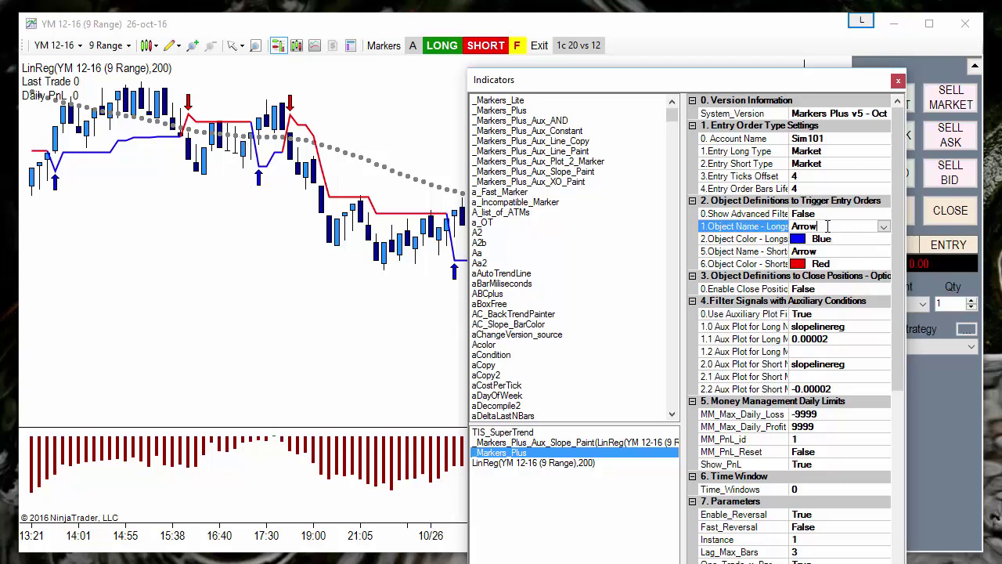
Step: Set the _Markers_Plus entry object names to ArrowUp for longs and ArrowDown for shorts
{"action": "left_click", "coordinate": [884, 227]}
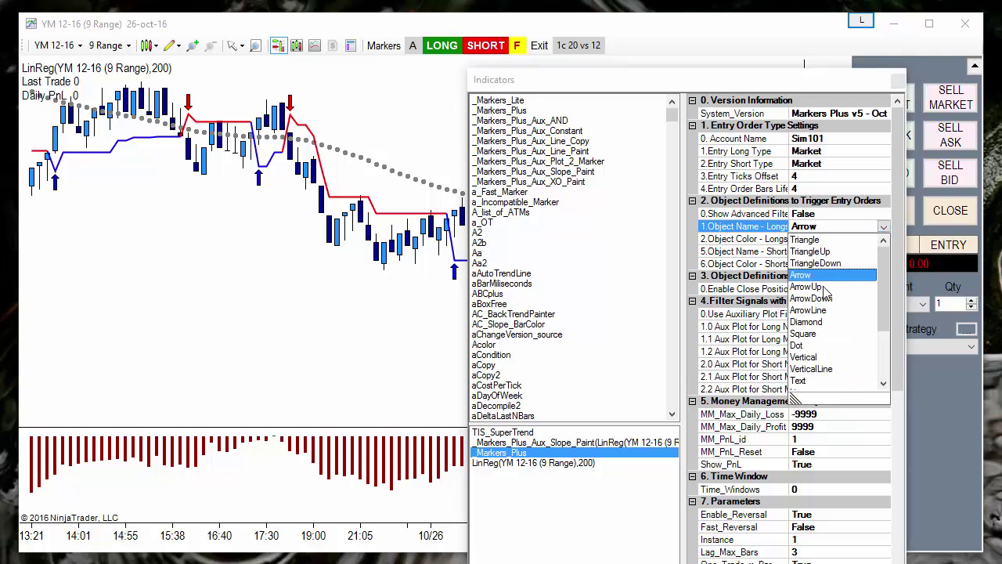
{"action": "key", "text": "Escape"}
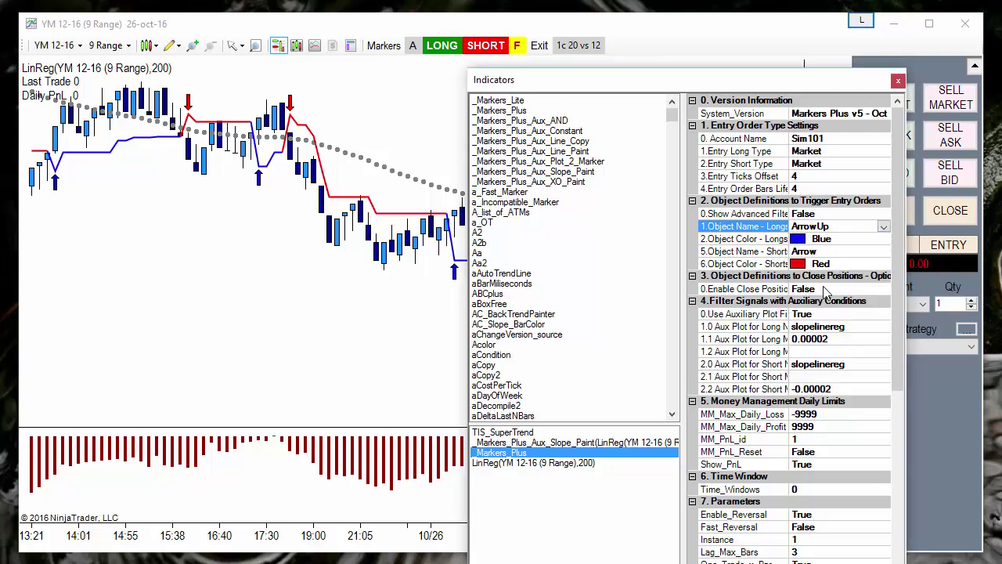
{"action": "left_click", "coordinate": [860, 252]}
{"action": "left_click", "coordinate": [884, 252]}
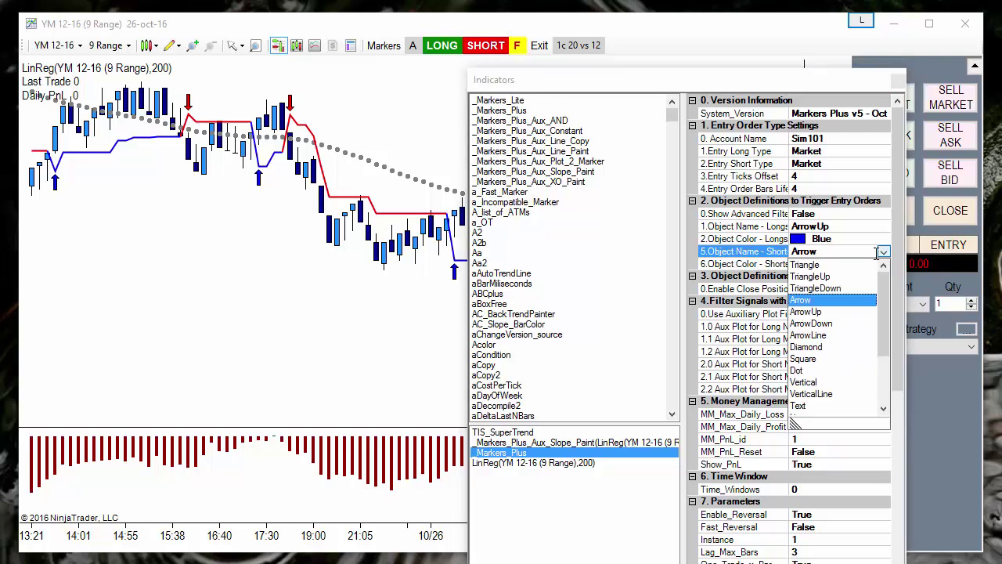
{"action": "left_click", "coordinate": [815, 323]}
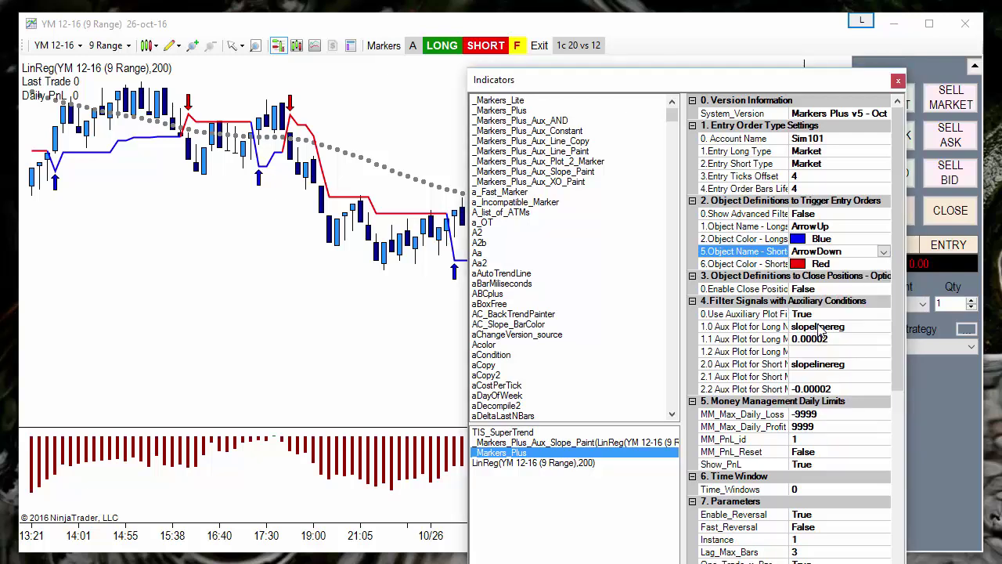
Step: Clear the entry object color for longs and pick the custom blue 0, 0, 192
{"action": "left_click", "coordinate": [855, 239]}
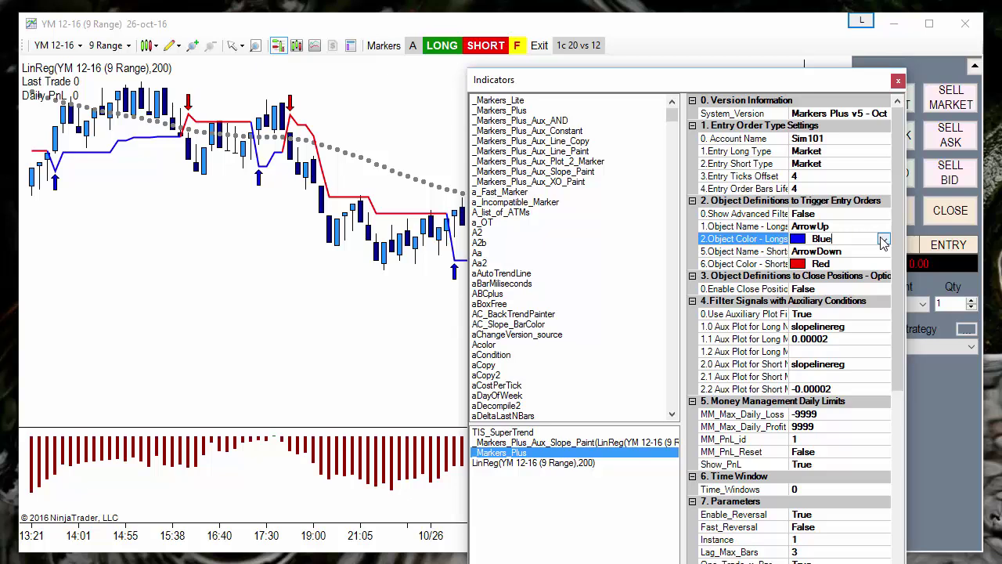
{"action": "key", "text": "BackSpace"}
{"action": "key", "text": "BackSpace"}
{"action": "key", "text": "BackSpace"}
{"action": "left_click", "coordinate": [860, 226]}
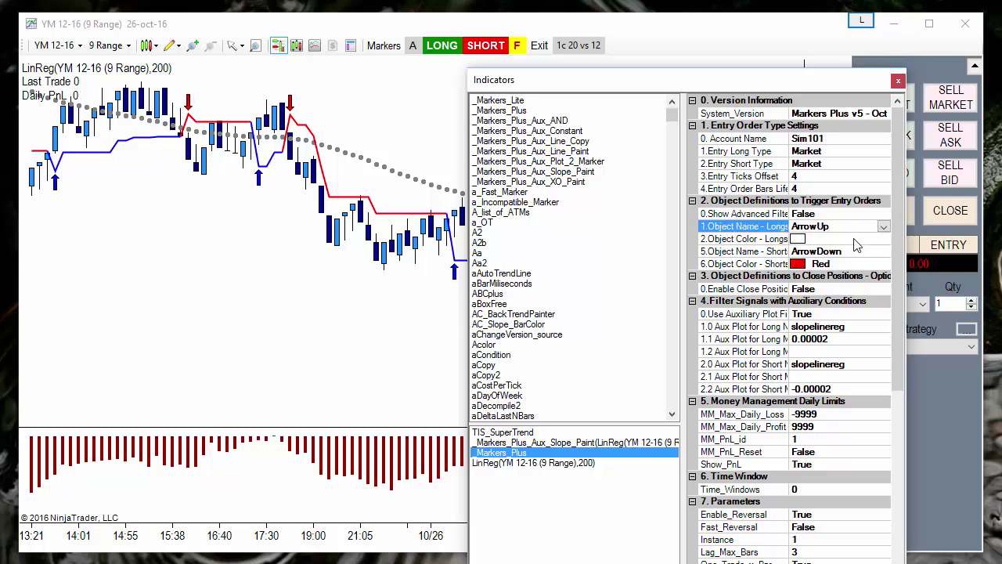
{"action": "left_click", "coordinate": [855, 239]}
{"action": "left_click", "coordinate": [883, 239]}
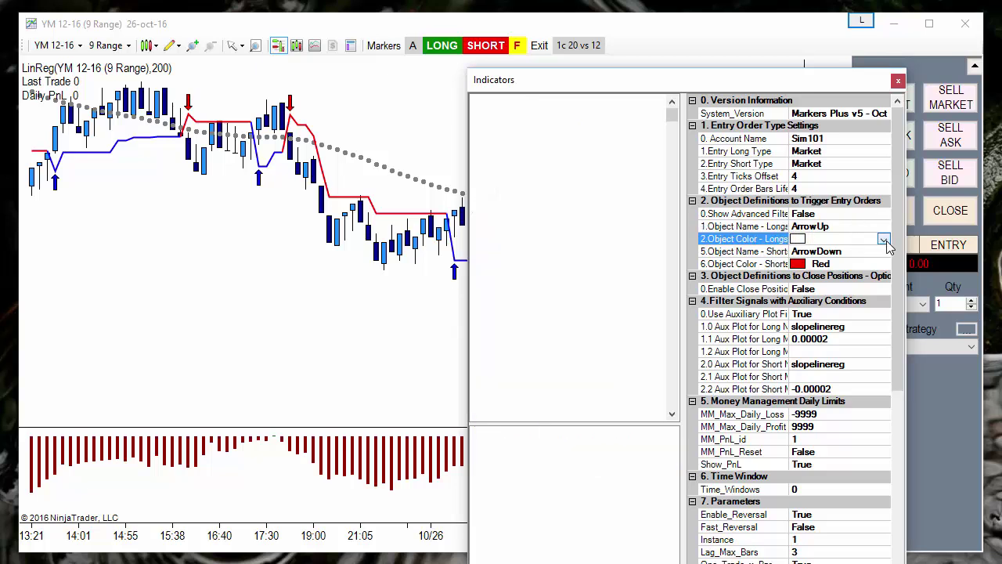
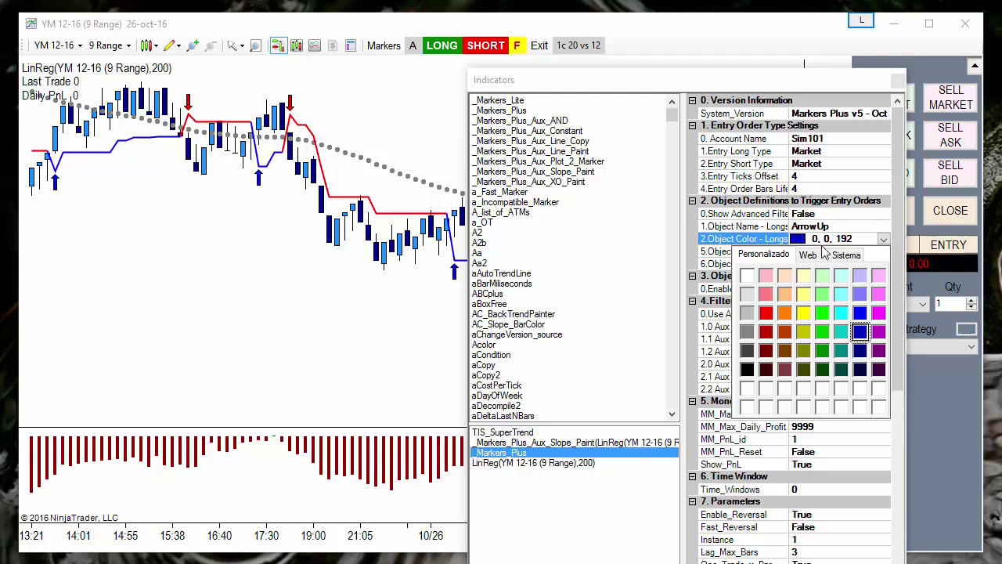
Step: Set the entry object color for longs to the web color Blue
{"action": "left_click", "coordinate": [809, 256]}
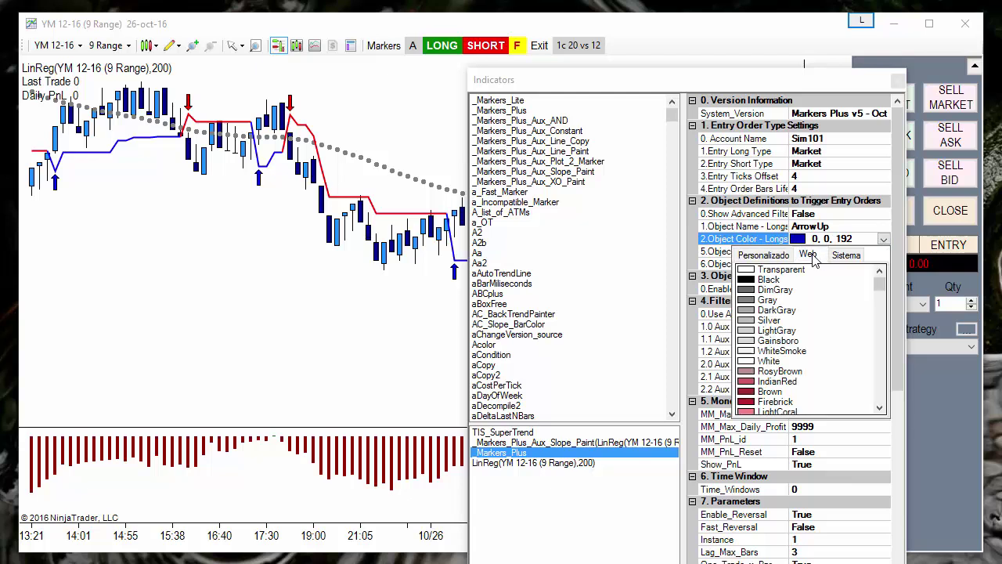
{"action": "left_click", "coordinate": [882, 390]}
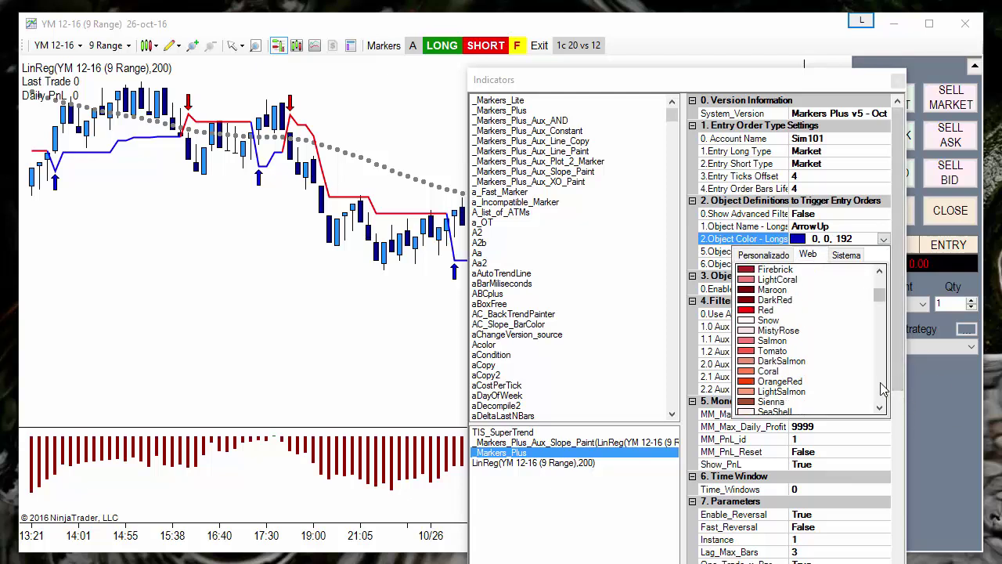
{"action": "left_click", "coordinate": [882, 389]}
{"action": "left_click", "coordinate": [883, 389]}
{"action": "left_click", "coordinate": [882, 389]}
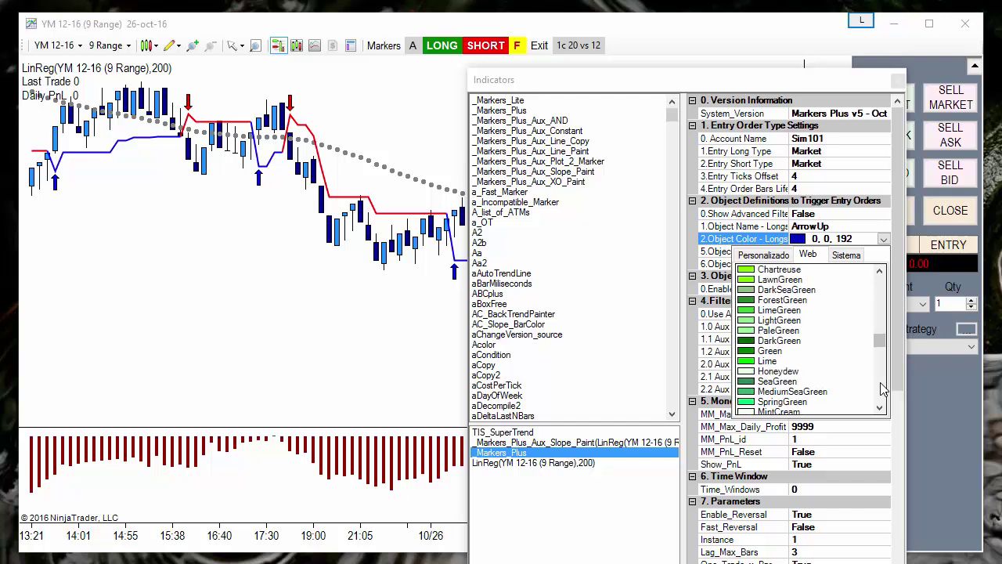
{"action": "left_click", "coordinate": [883, 389]}
{"action": "left_click", "coordinate": [882, 390]}
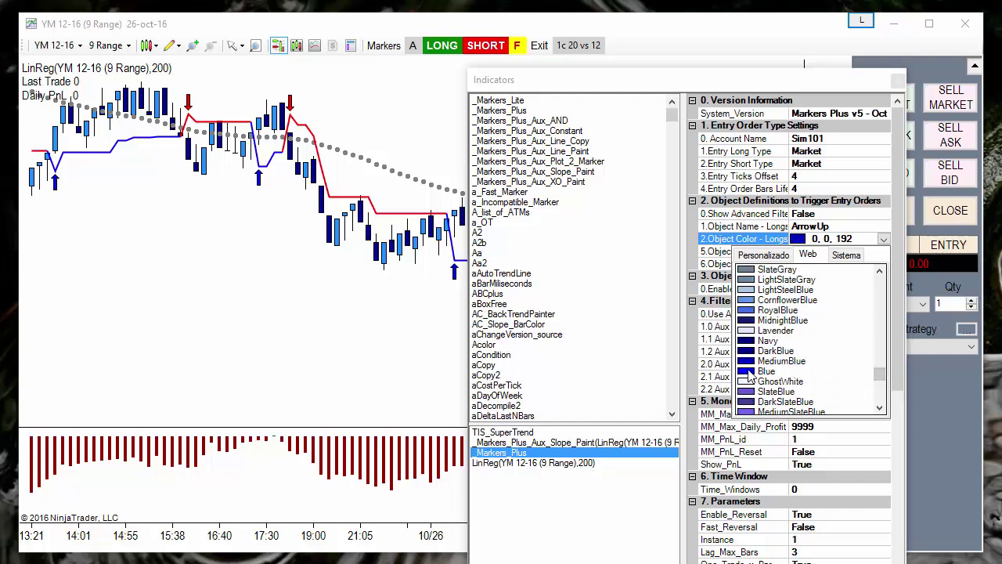
{"action": "left_click", "coordinate": [749, 371]}
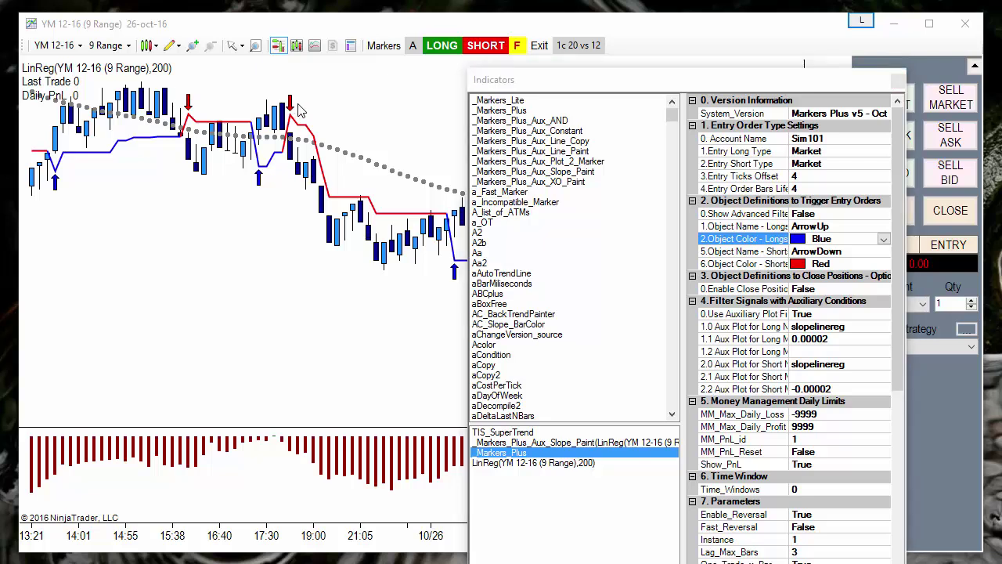
Step: Set the Entry Long Type to High and the Entry Ticks Offset to 0
{"action": "left_click", "coordinate": [838, 149]}
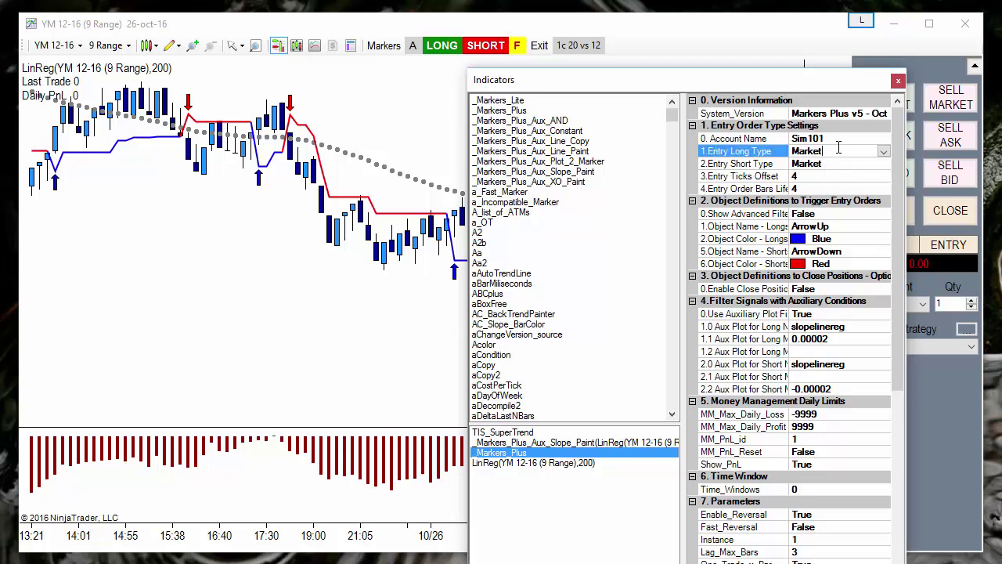
{"action": "left_click", "coordinate": [884, 153]}
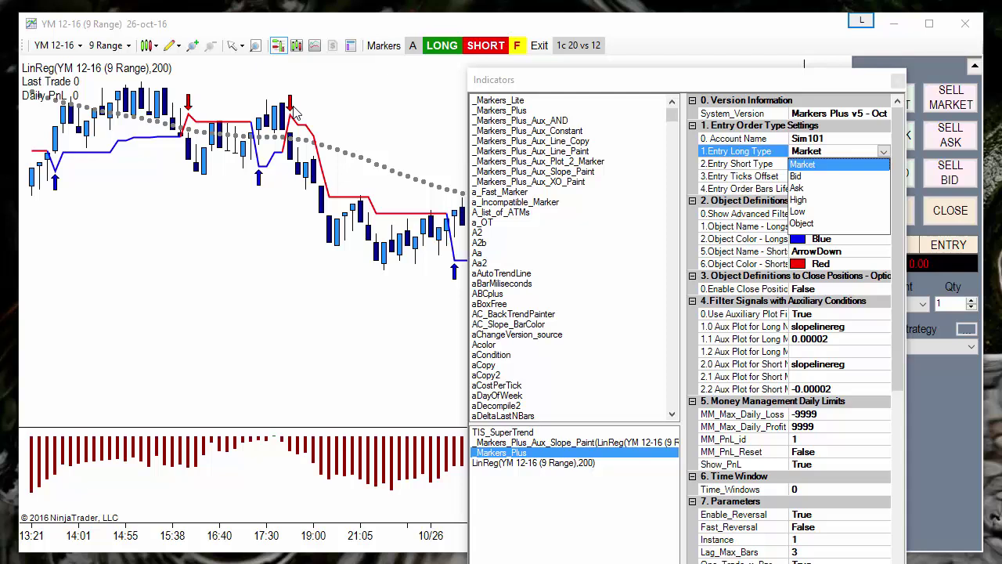
{"action": "left_click", "coordinate": [802, 200]}
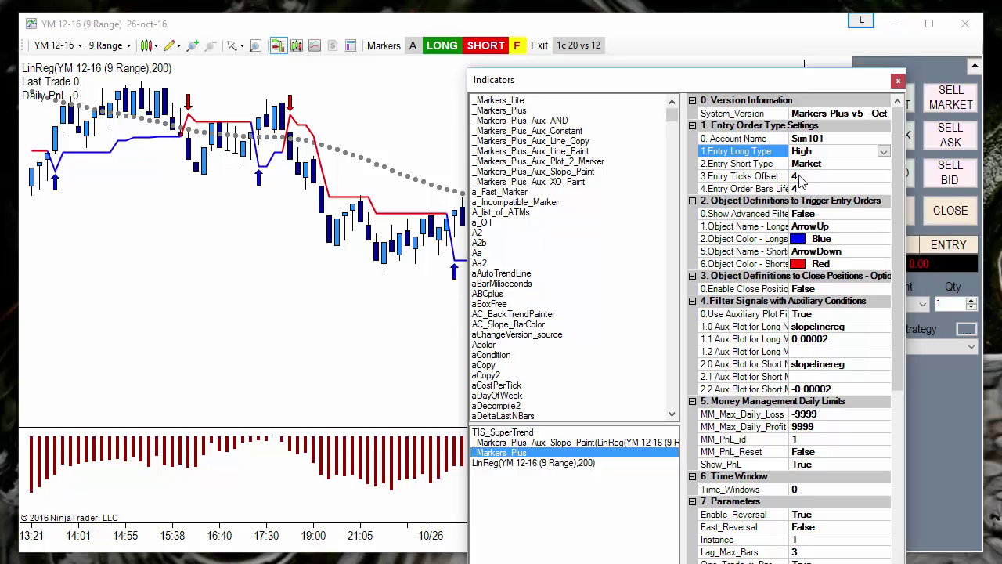
{"action": "left_click", "coordinate": [814, 176]}
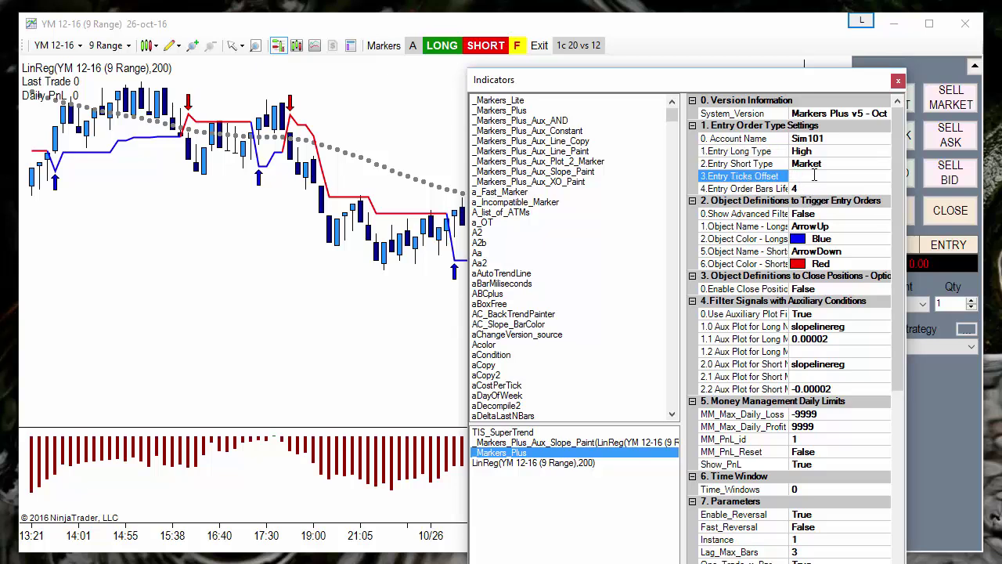
{"action": "type", "text": "0"}
{"action": "left_click", "coordinate": [812, 186]}
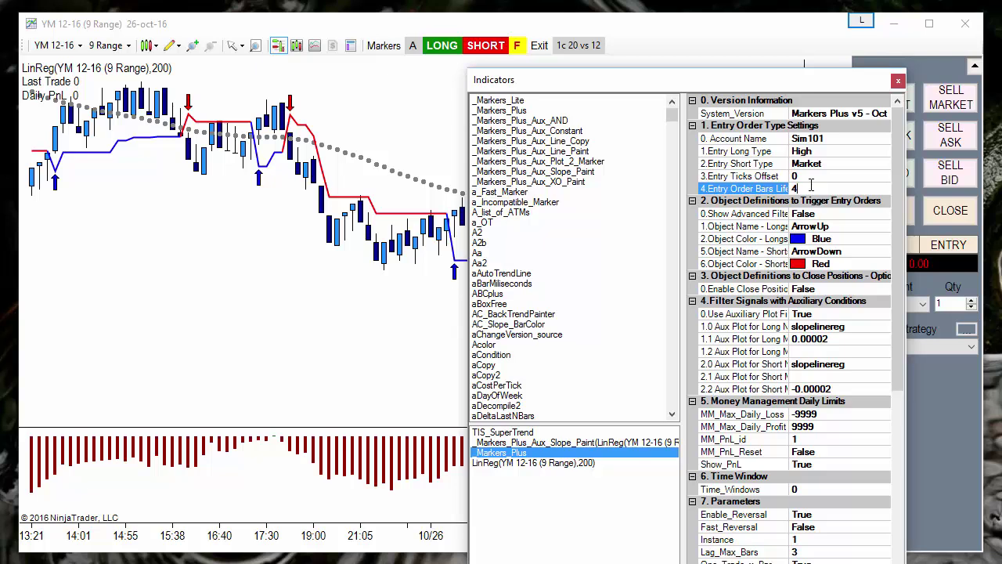
Step: Set the Entry Long Type back to Market
{"action": "left_click", "coordinate": [832, 152]}
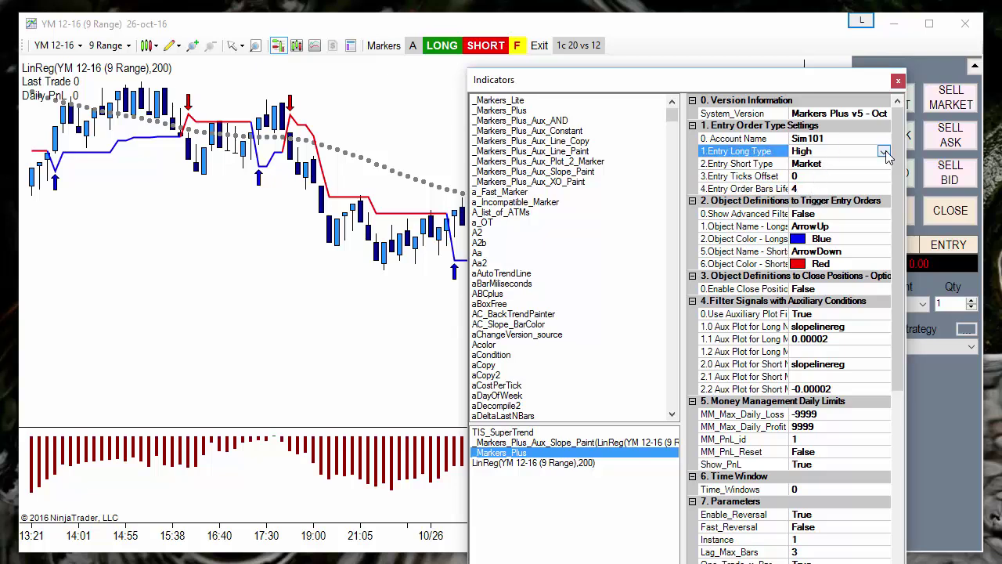
{"action": "left_click", "coordinate": [886, 153]}
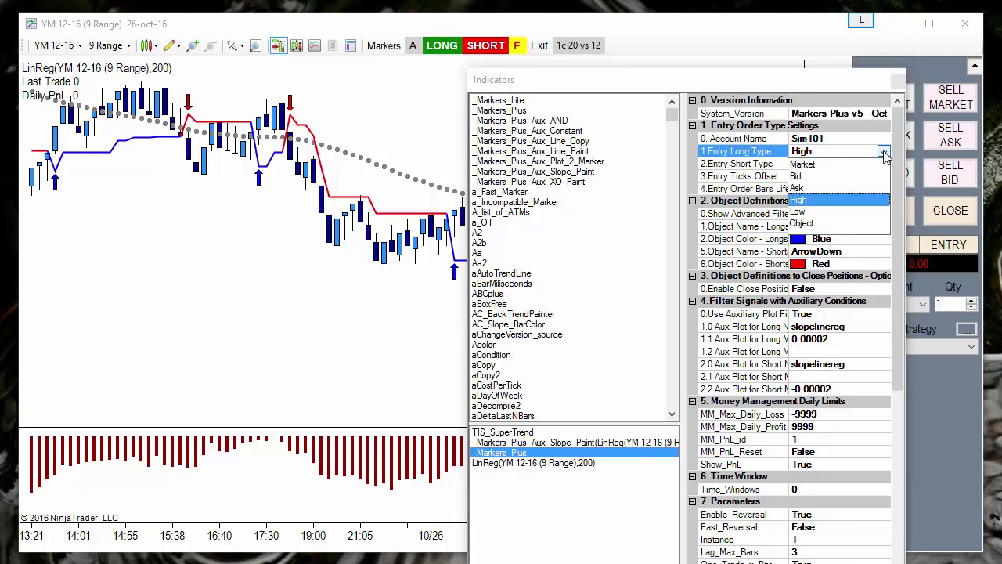
{"action": "left_click", "coordinate": [826, 167]}
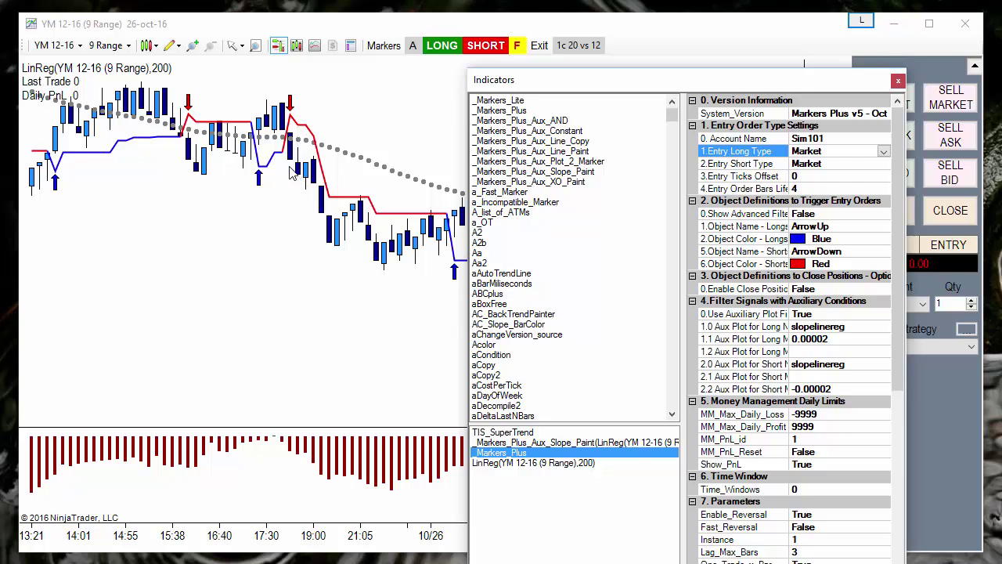
Step: Widen the setting names column of _Markers_Plus, then close the Indicators window without applying the changes
{"action": "left_click", "coordinate": [292, 107]}
{"action": "left_click_drag", "start_coordinate": [791, 302], "coordinate": [818, 302]}
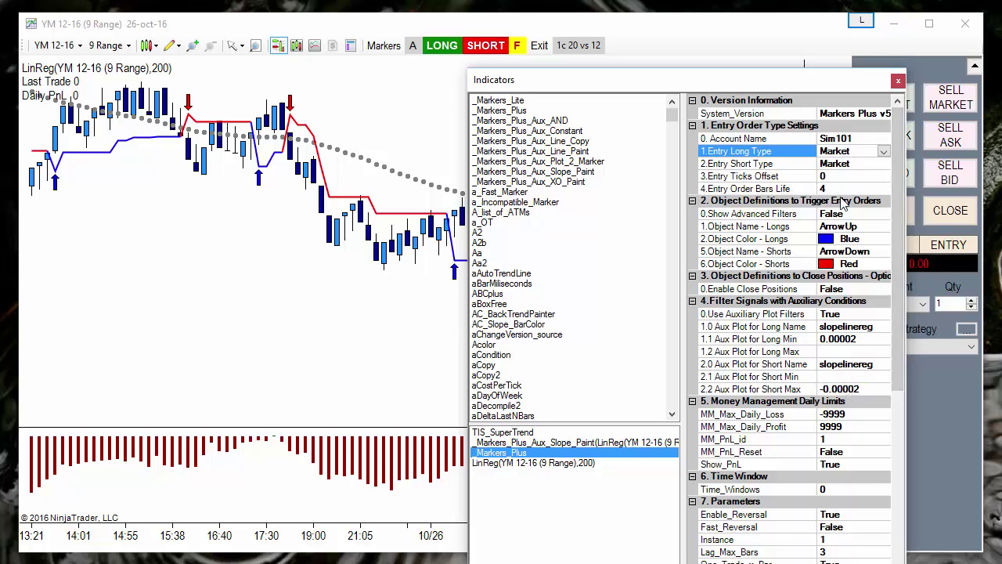
{"action": "left_click", "coordinate": [898, 82]}
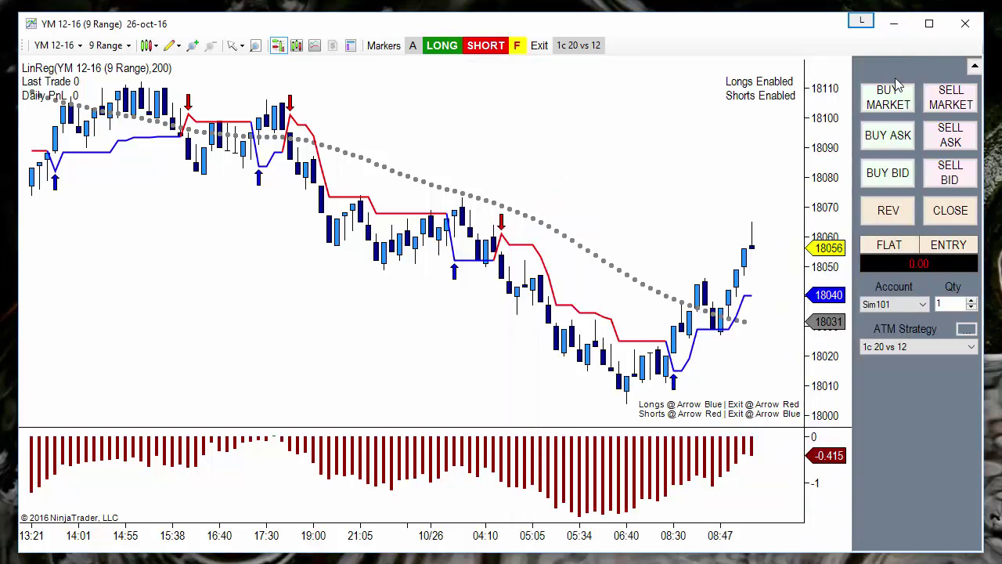
Step: Disable the Markers signal filter and compress the chart's time axis to show more price history
{"action": "left_click", "coordinate": [520, 47]}
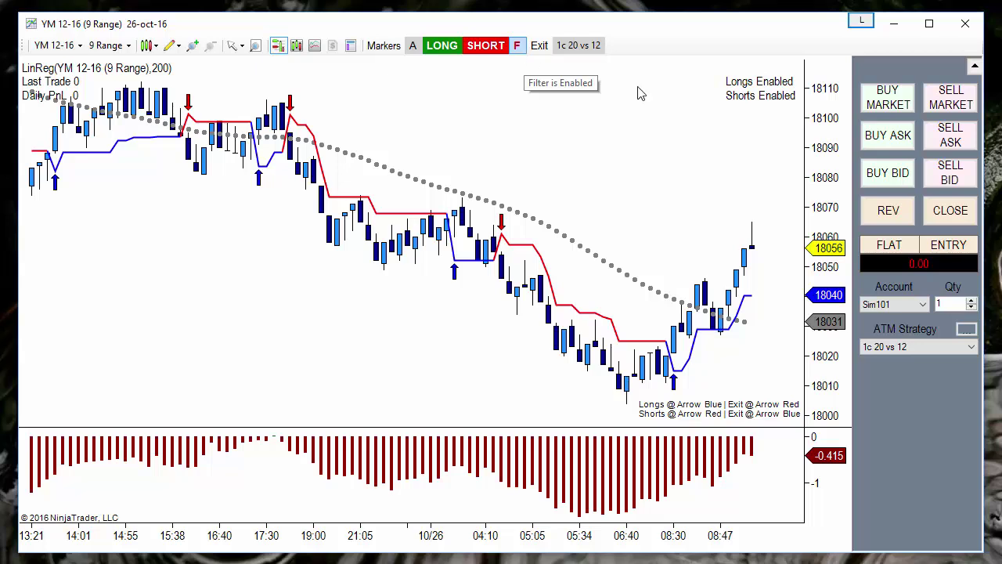
{"action": "left_click", "coordinate": [518, 49]}
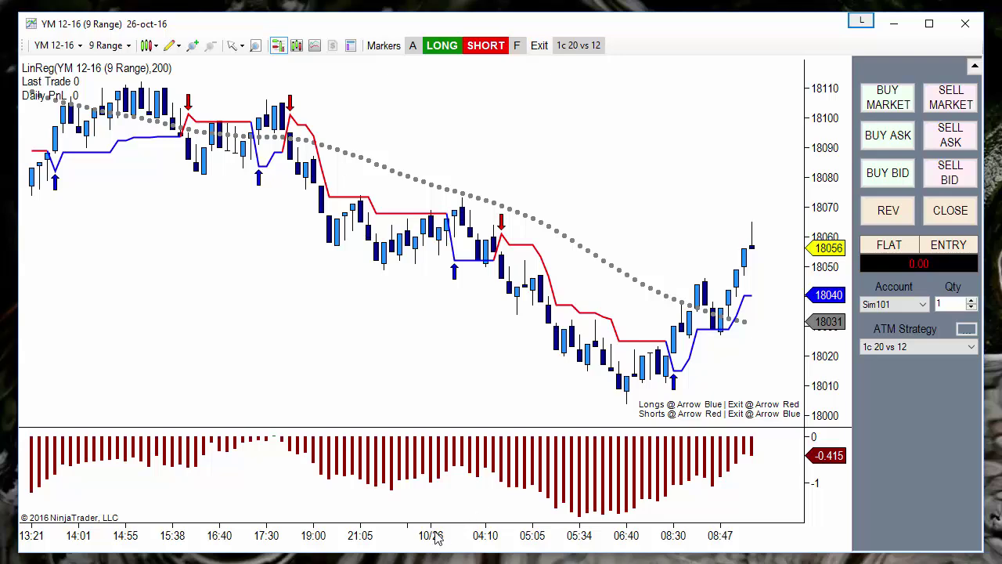
{"action": "left_click_drag", "start_coordinate": [441, 538], "coordinate": [583, 546]}
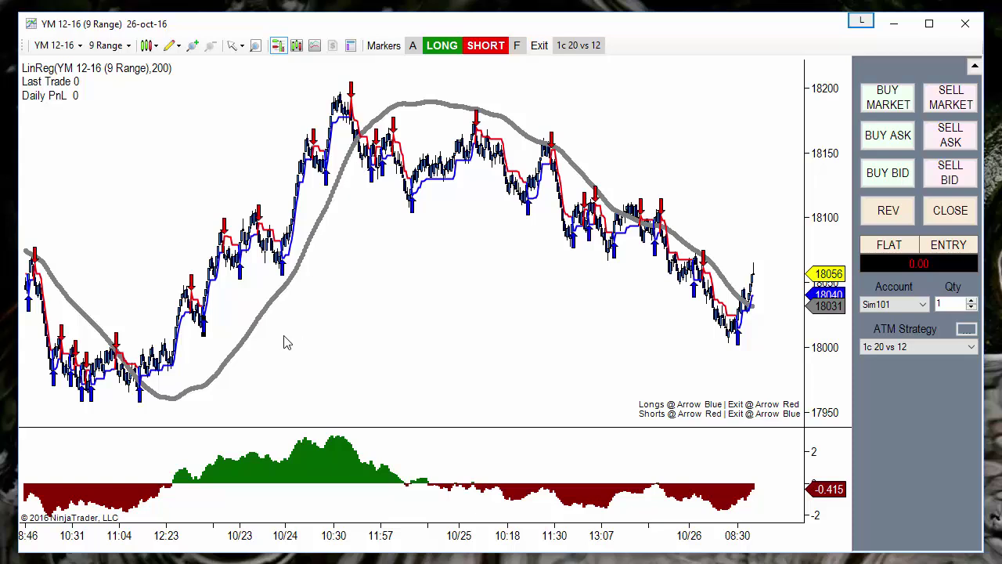
{"action": "left_click", "coordinate": [285, 293]}
{"action": "left_click", "coordinate": [517, 49]}
Step: Open the chart's indicator settings and bring up the entry, close and filter sections of _Markers_Plus
{"action": "right_click", "coordinate": [386, 316]}
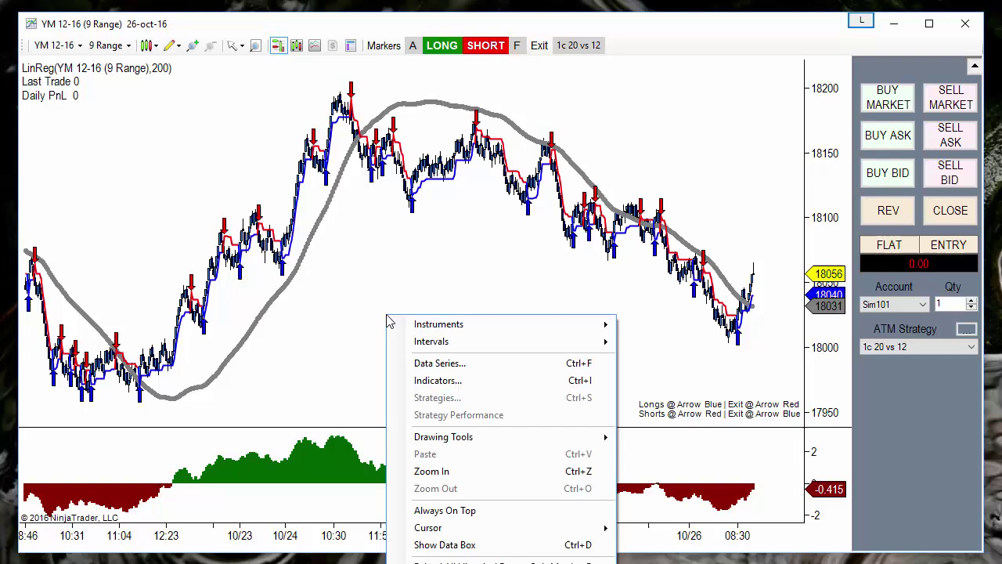
{"action": "left_click", "coordinate": [447, 381]}
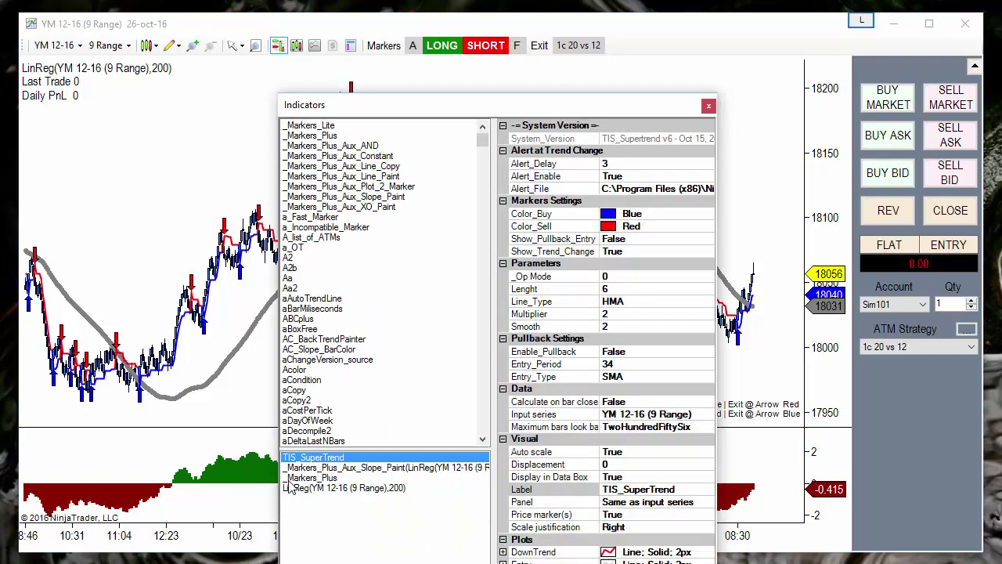
{"action": "left_click", "coordinate": [302, 478]}
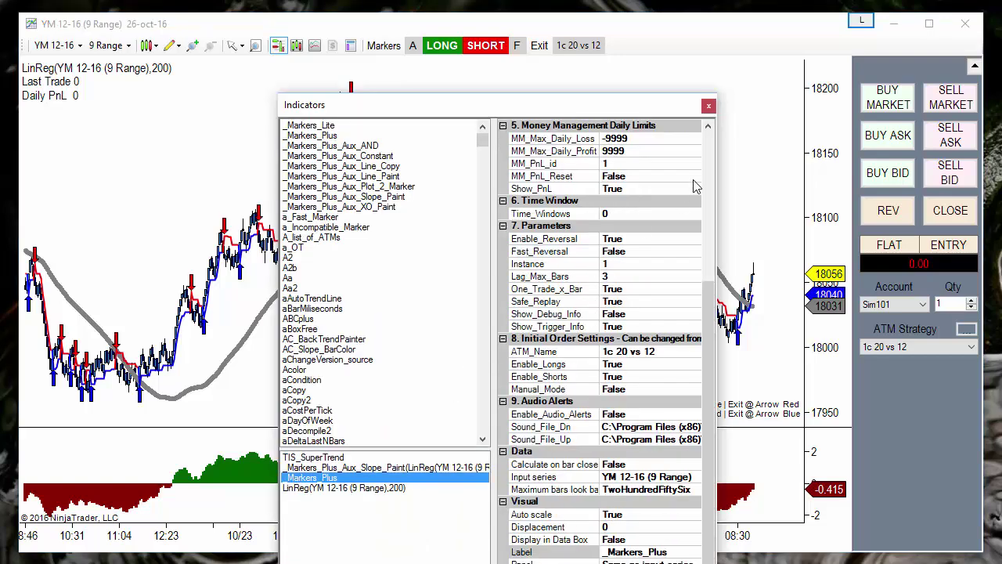
{"action": "scroll", "coordinate": [711, 190], "scroll_direction": "up", "scroll_amount": 6}
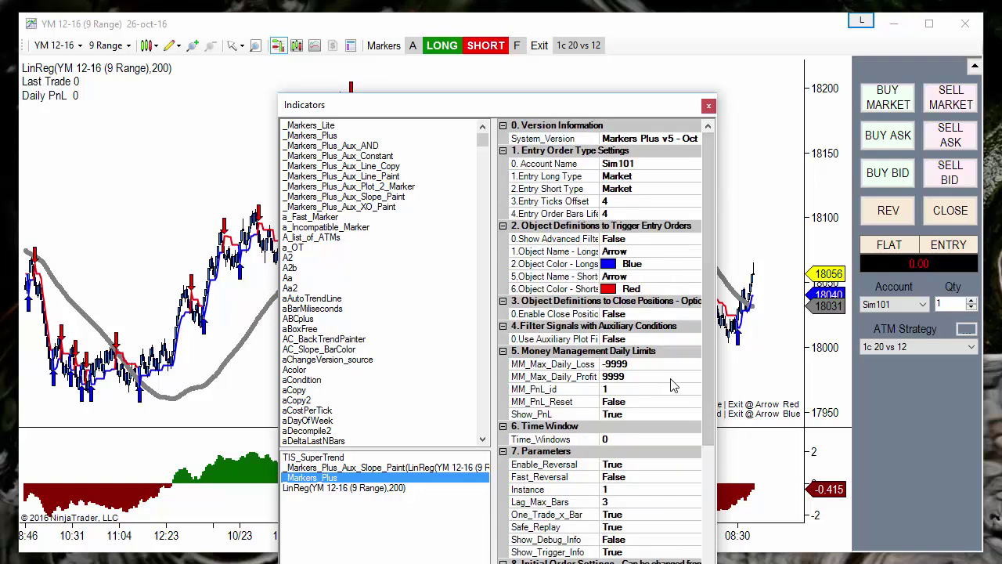
Step: Switch Use Auxiliary Plot Filters between True and False to compare the available condition fields, ending on False
{"action": "double_click", "coordinate": [640, 338]}
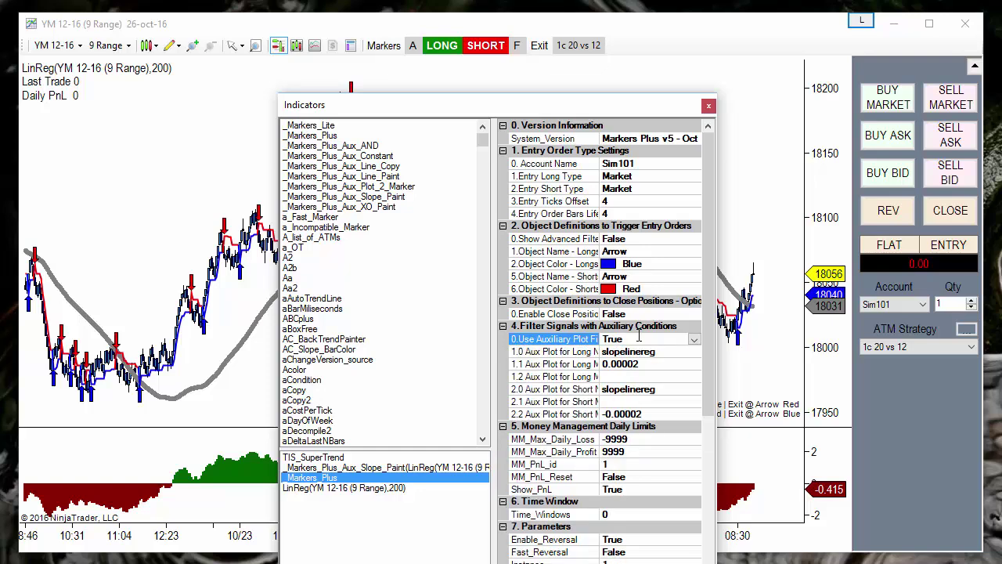
{"action": "double_click", "coordinate": [640, 337]}
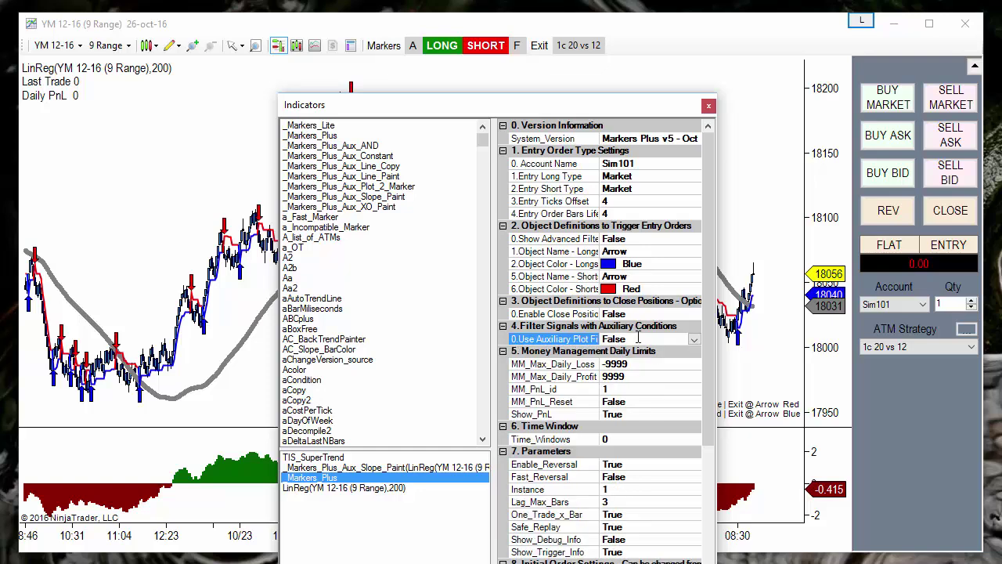
{"action": "double_click", "coordinate": [639, 337]}
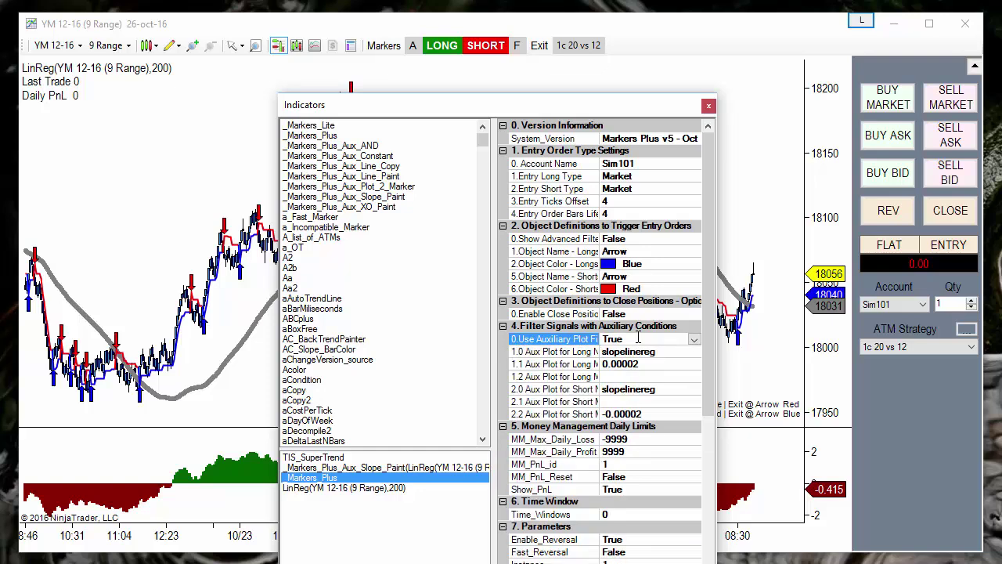
{"action": "double_click", "coordinate": [639, 337]}
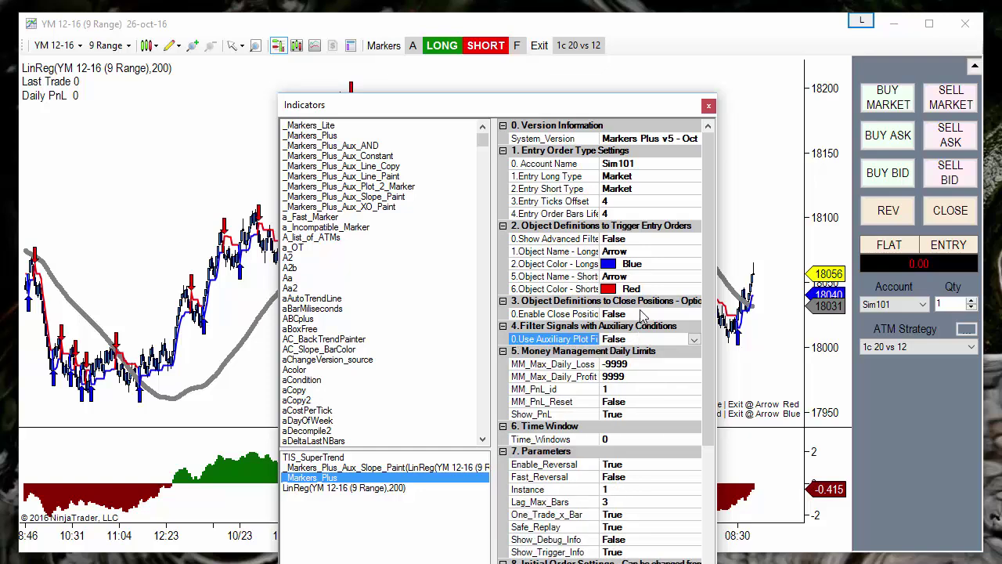
Step: Set Enable Close Positions to True in the object definitions for closing positions
{"action": "double_click", "coordinate": [641, 312]}
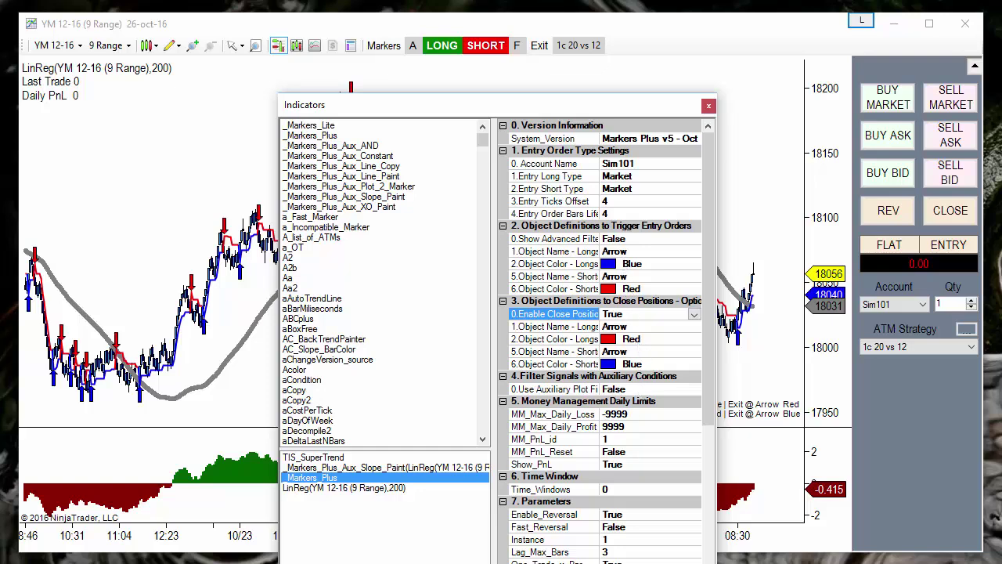
Step: Apply the indicator settings and turn off the Markers Exit option for the chart
{"action": "key", "text": "Return"}
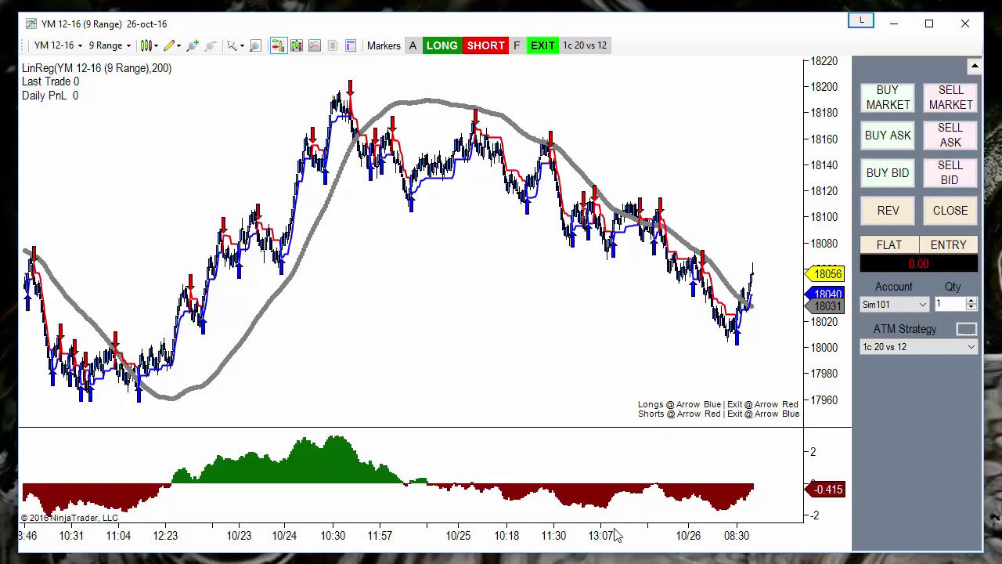
{"action": "left_click_drag", "start_coordinate": [616, 535], "coordinate": [690, 535]}
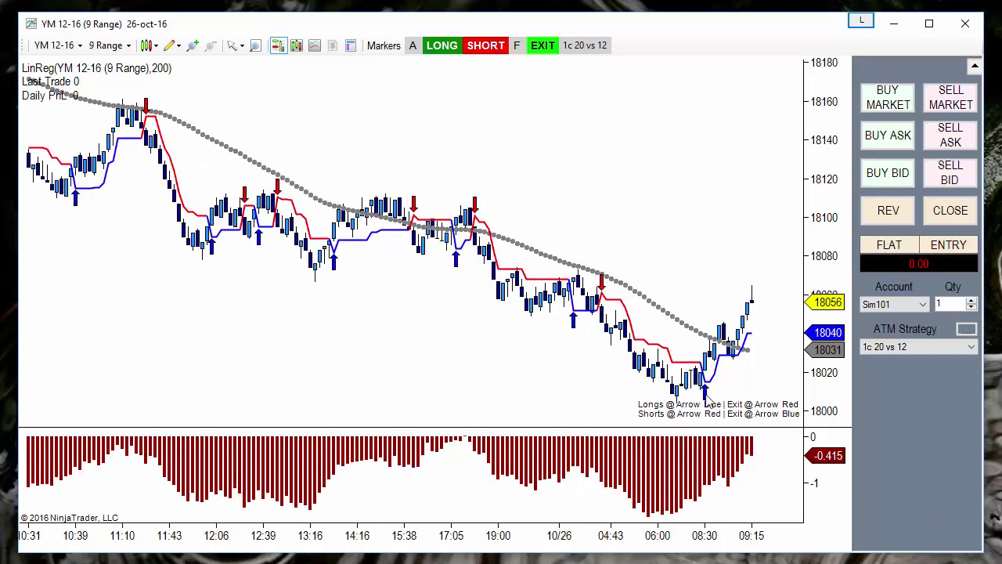
{"action": "left_click", "coordinate": [543, 44]}
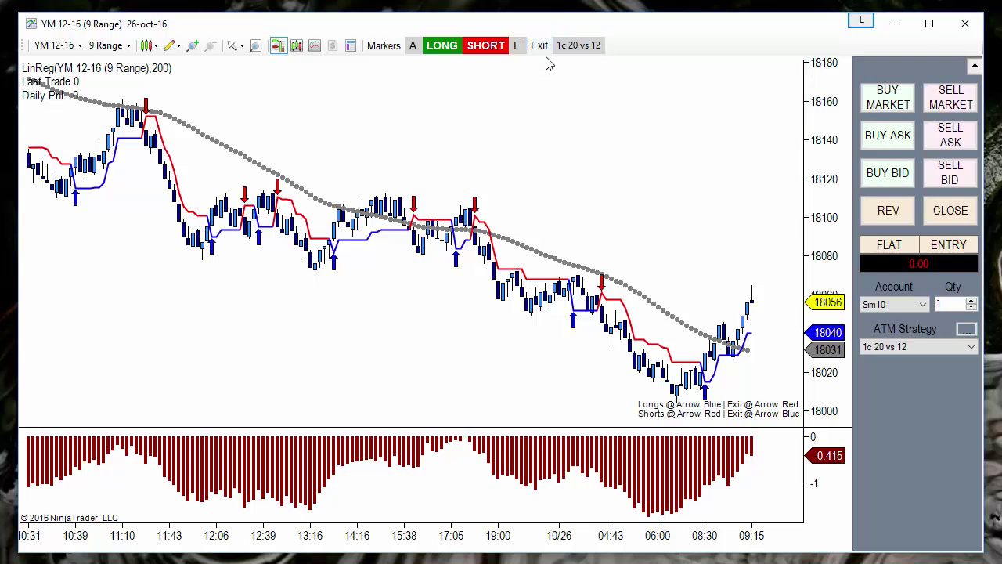
{"action": "left_click", "coordinate": [545, 58]}
{"action": "left_click", "coordinate": [546, 58]}
Step: Turn off the Markers Long and Short signals and switch Markers to manual mode
{"action": "left_click", "coordinate": [445, 47]}
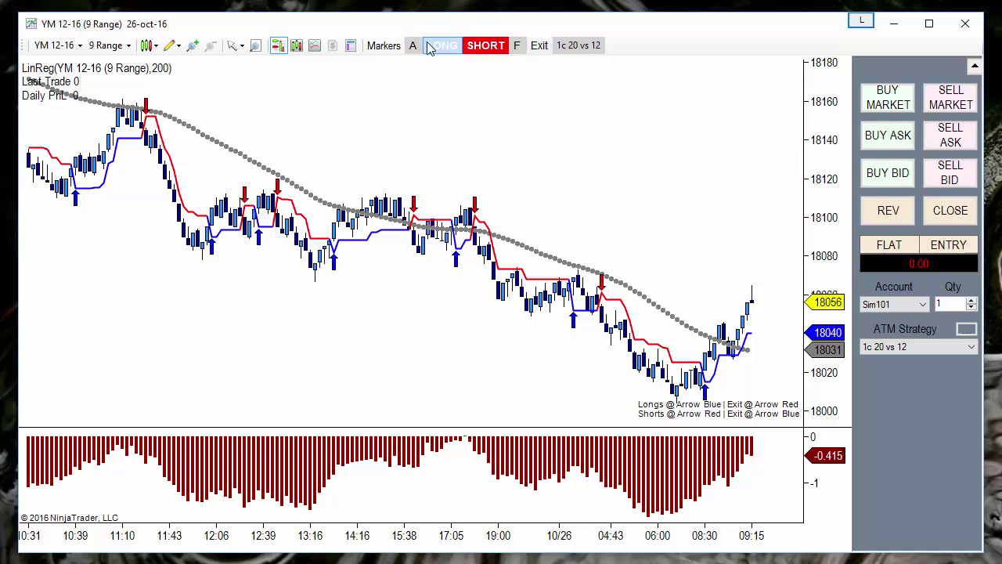
{"action": "left_click", "coordinate": [437, 47]}
{"action": "left_click", "coordinate": [473, 47]}
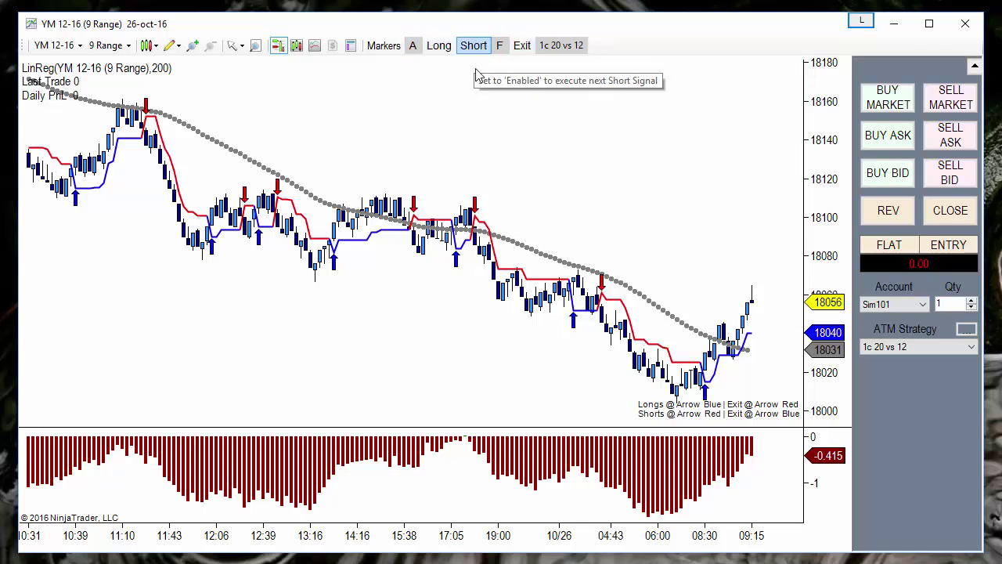
{"action": "left_click", "coordinate": [413, 46]}
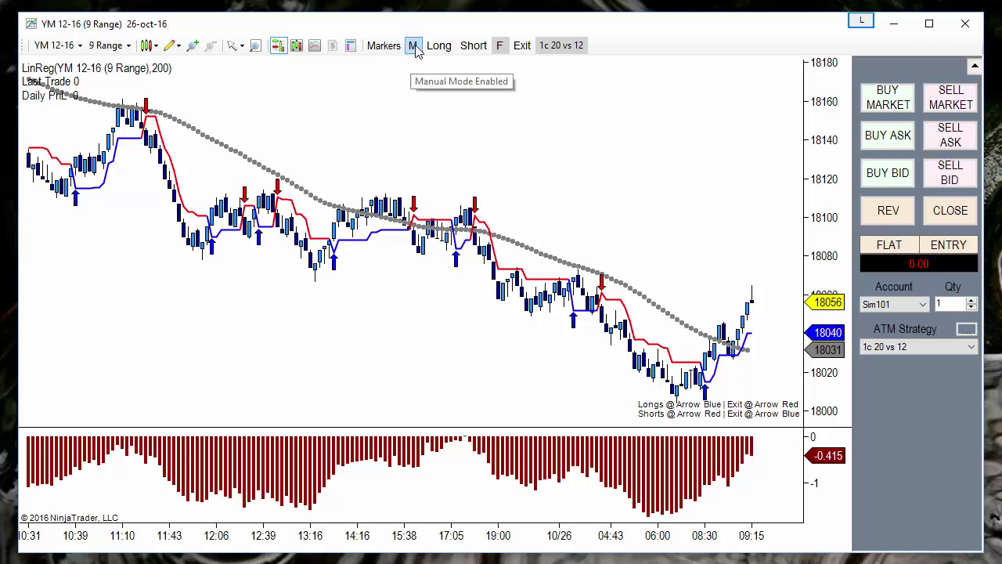
Step: Enable the Long signals in manual mode, review earlier long arrows on the chart, and disable Long again
{"action": "left_click", "coordinate": [439, 45]}
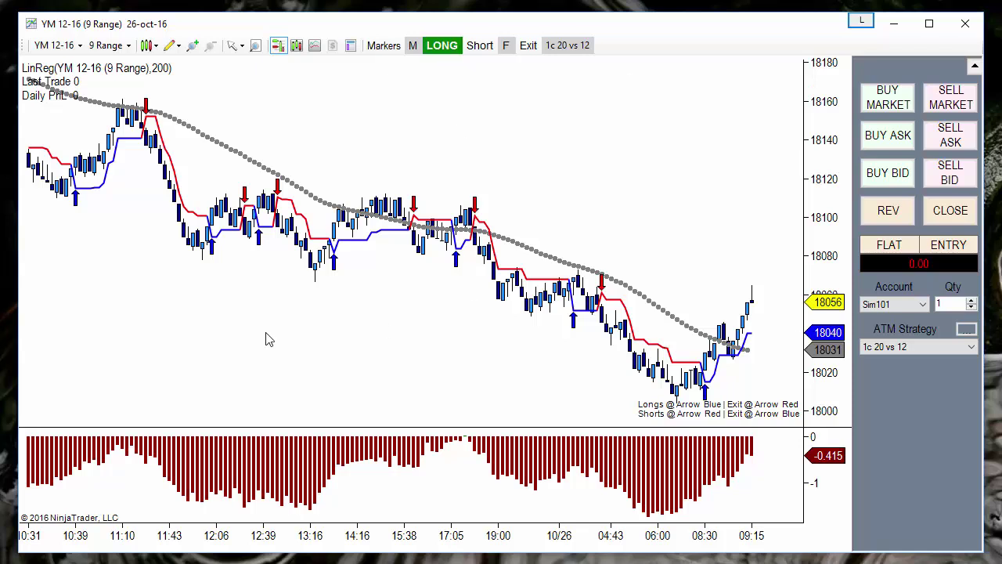
{"action": "left_click_drag", "start_coordinate": [267, 337], "coordinate": [520, 374]}
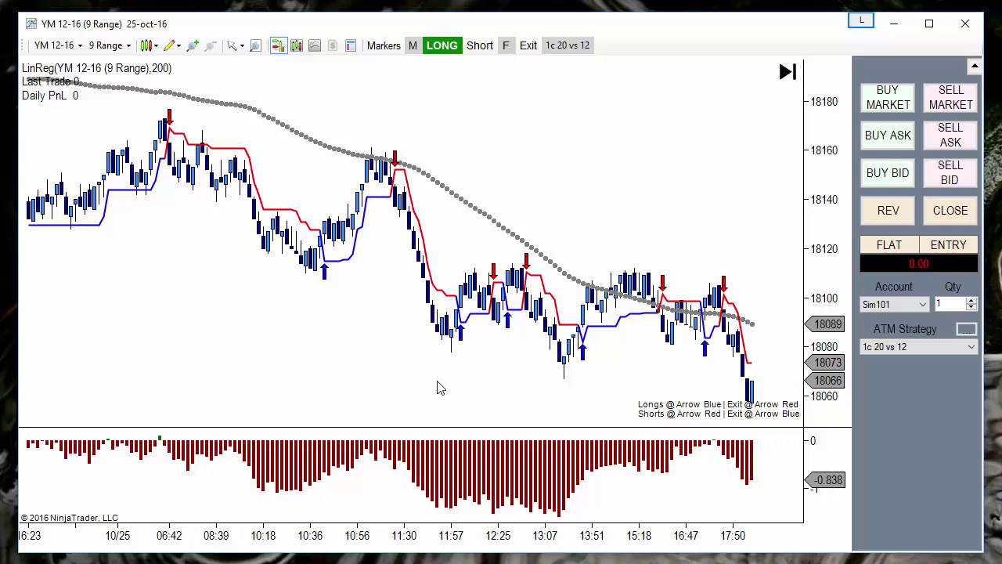
{"action": "left_click_drag", "start_coordinate": [439, 388], "coordinate": [362, 402]}
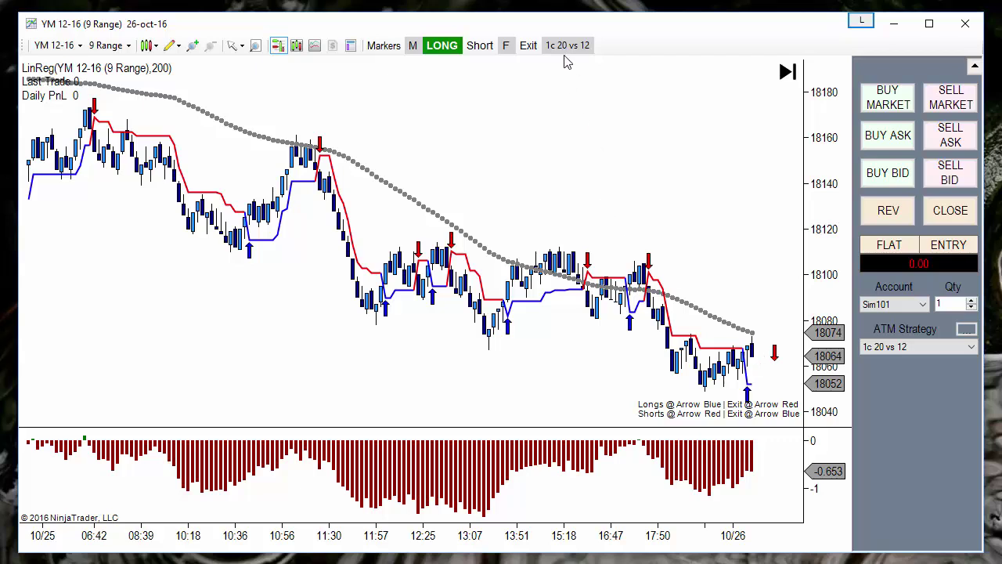
{"action": "left_click", "coordinate": [436, 48]}
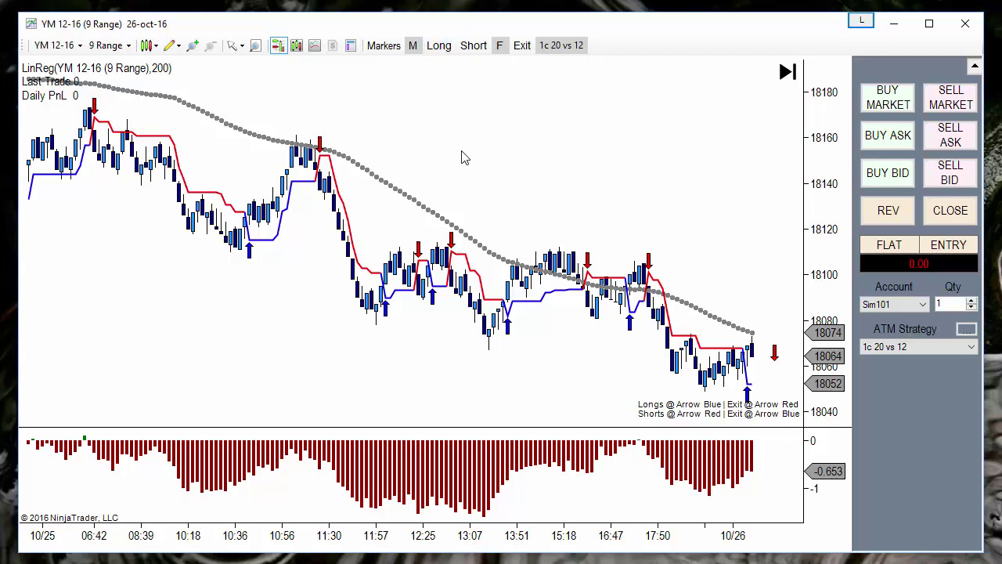
Step: Enable the Short signals and switch Markers to automatic mode, reviewing the arrows on the earlier bars
{"action": "left_click", "coordinate": [475, 50]}
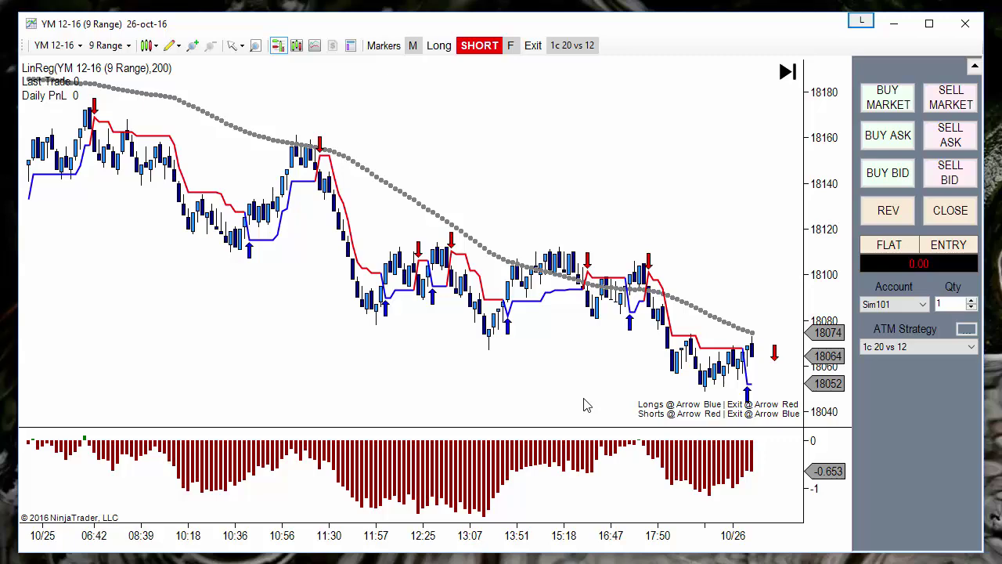
{"action": "left_click_drag", "start_coordinate": [588, 405], "coordinate": [537, 411]}
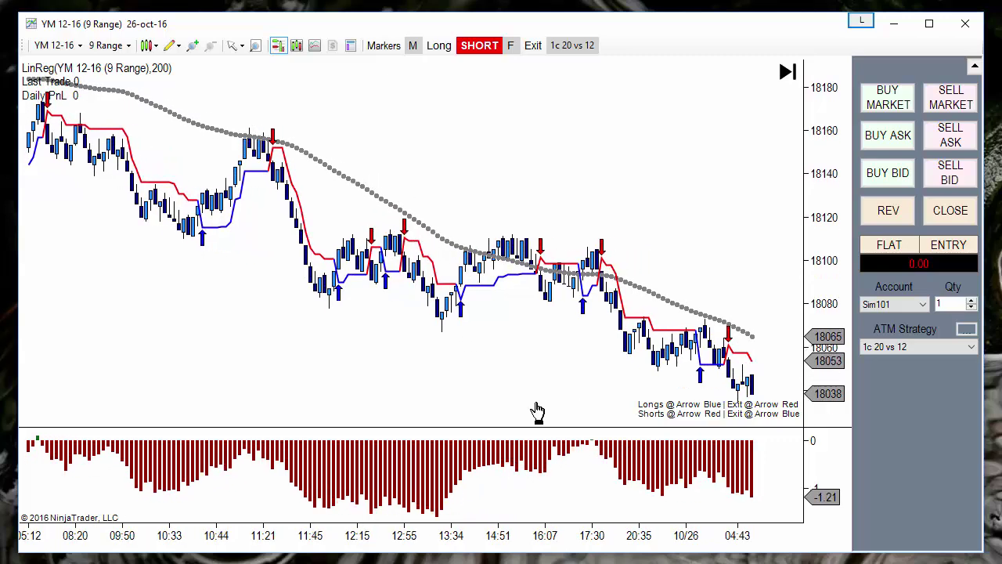
{"action": "left_click", "coordinate": [416, 45]}
{"action": "left_click_drag", "start_coordinate": [187, 370], "coordinate": [657, 360]}
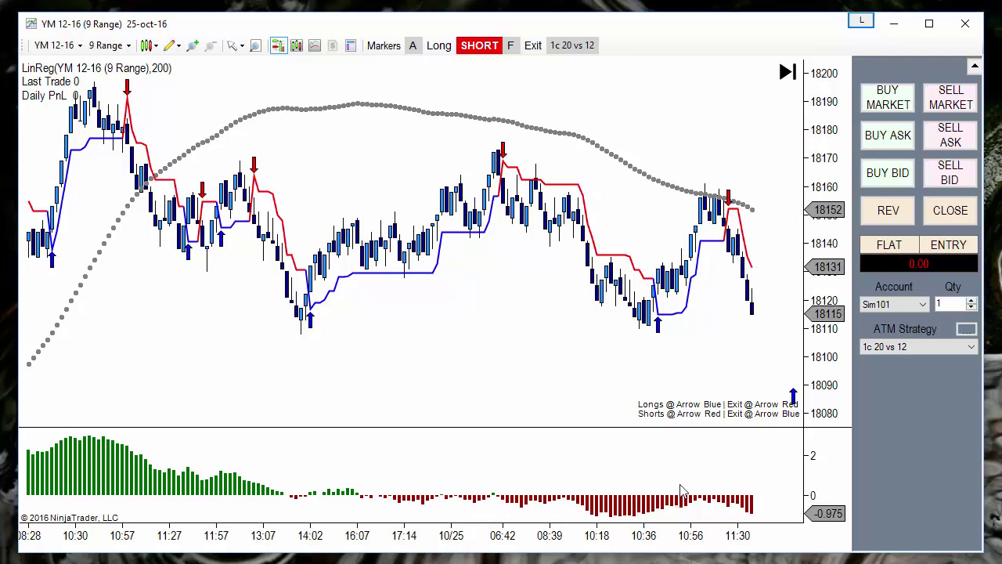
{"action": "left_click_drag", "start_coordinate": [693, 365], "coordinate": [477, 352]}
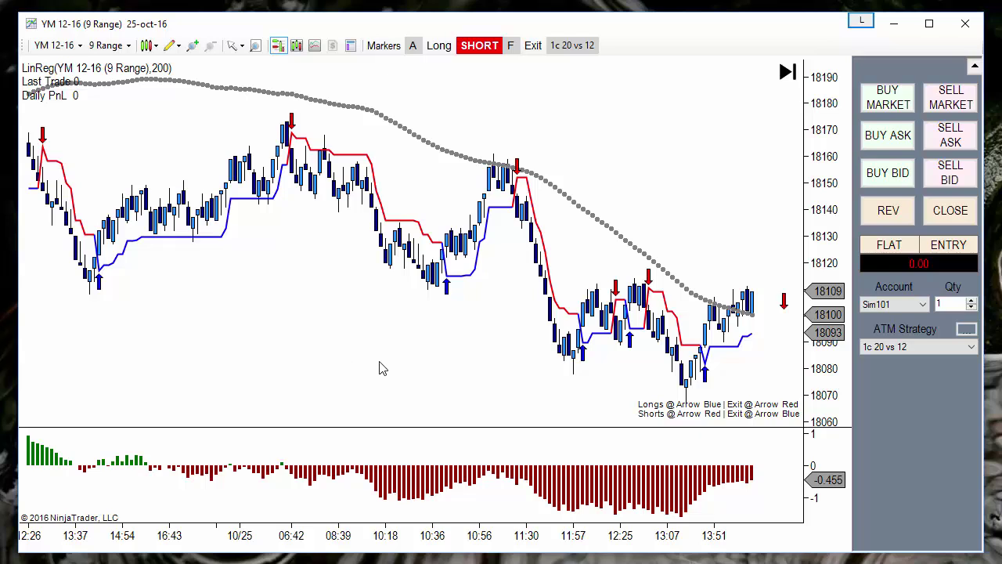
{"action": "left_click_drag", "start_coordinate": [381, 368], "coordinate": [285, 353]}
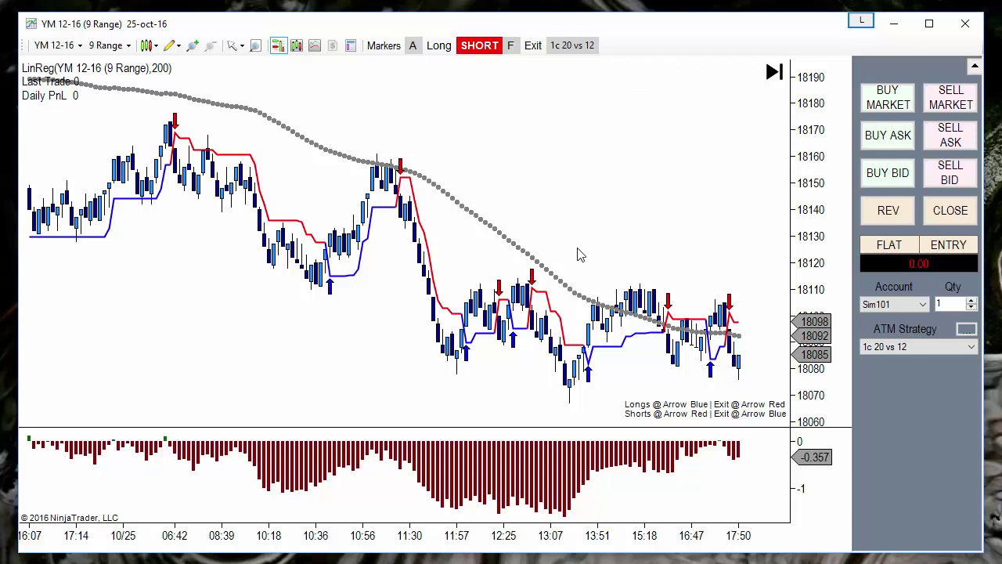
Step: Enable the Markers signal filter and turn on the Exit option
{"action": "left_click", "coordinate": [511, 47]}
{"action": "left_click", "coordinate": [511, 48]}
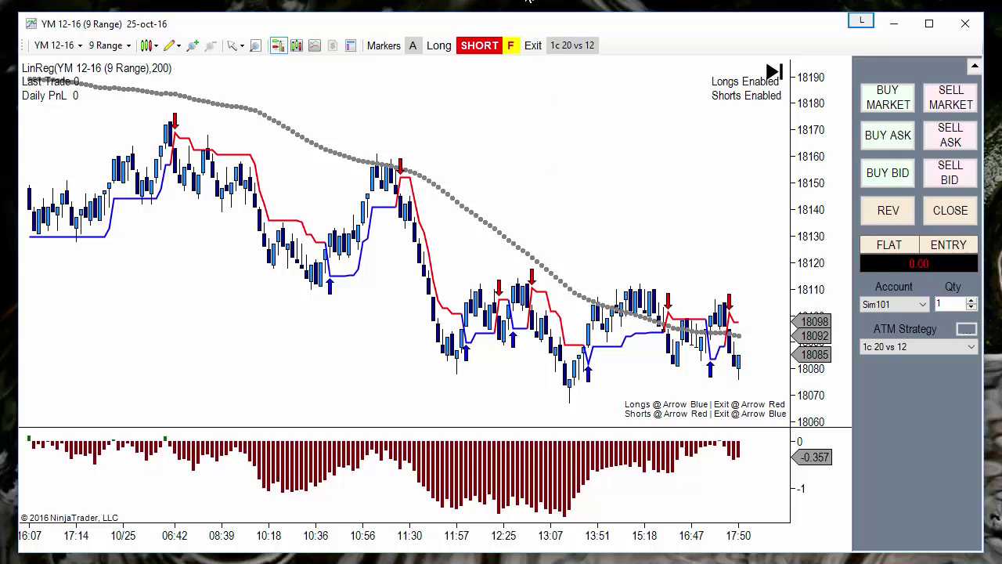
{"action": "left_click", "coordinate": [535, 49]}
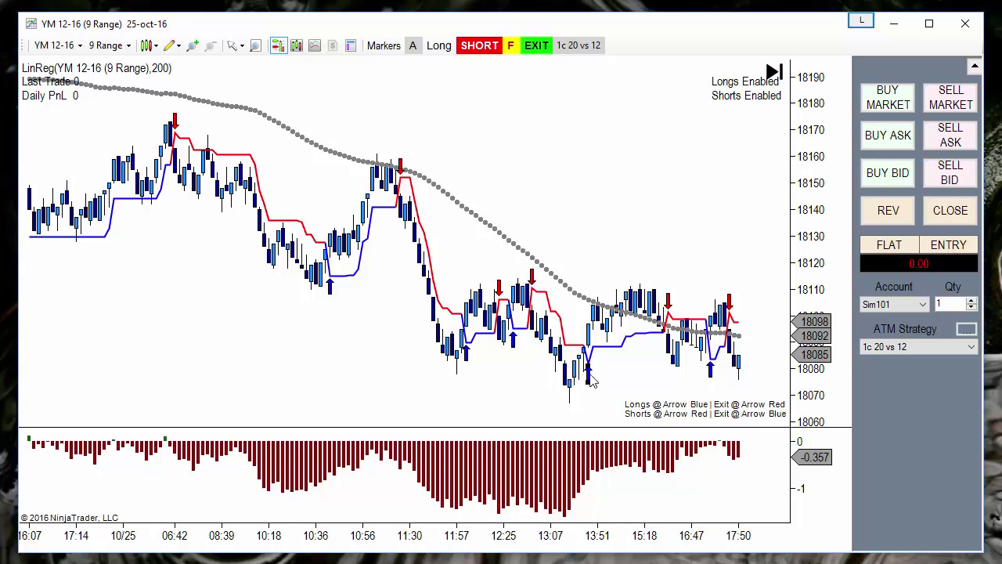
Step: Load the chart template whose name begins "Markers Plus HMA xo Filtered by"
{"action": "right_click", "coordinate": [574, 107]}
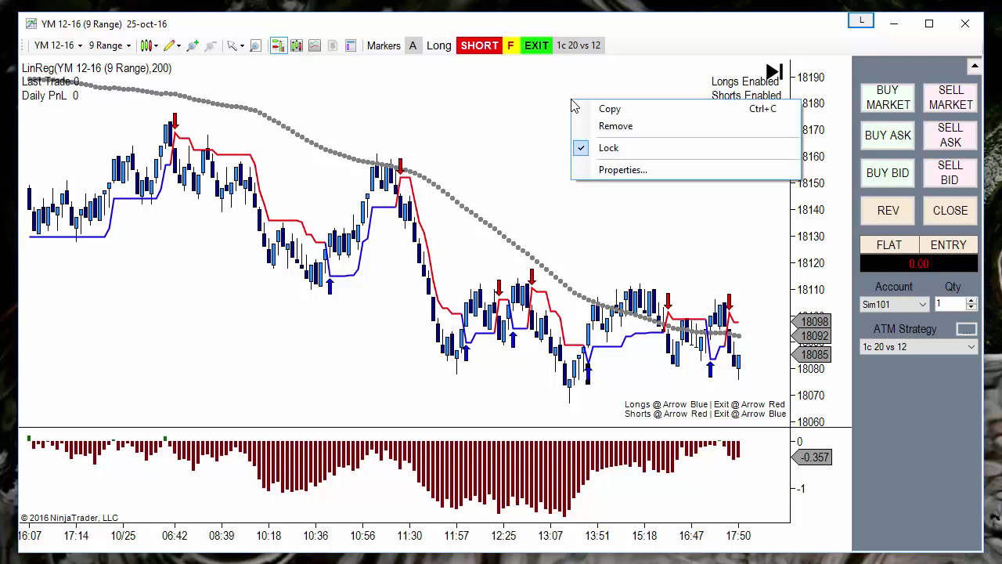
{"action": "left_click", "coordinate": [470, 124]}
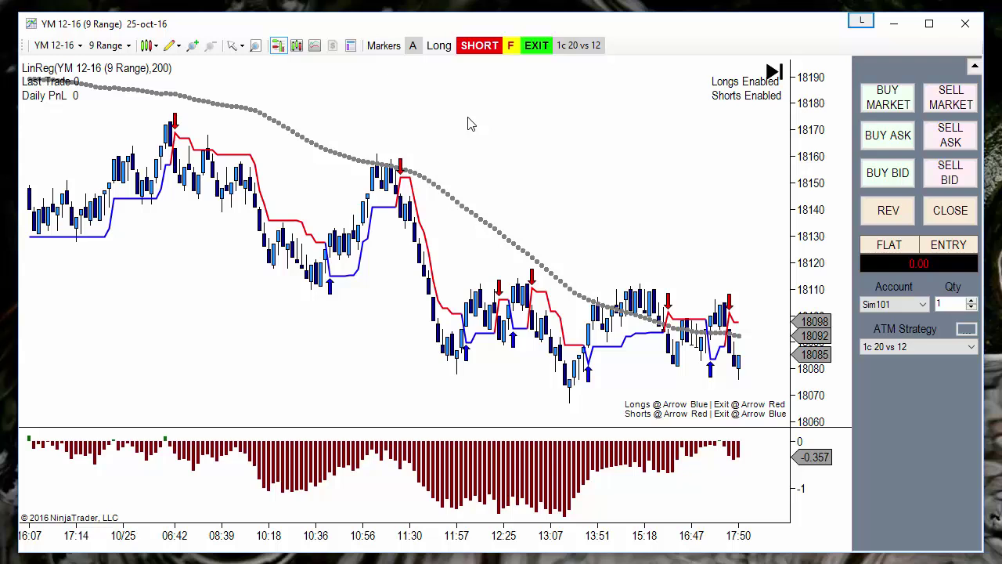
{"action": "right_click", "coordinate": [470, 124]}
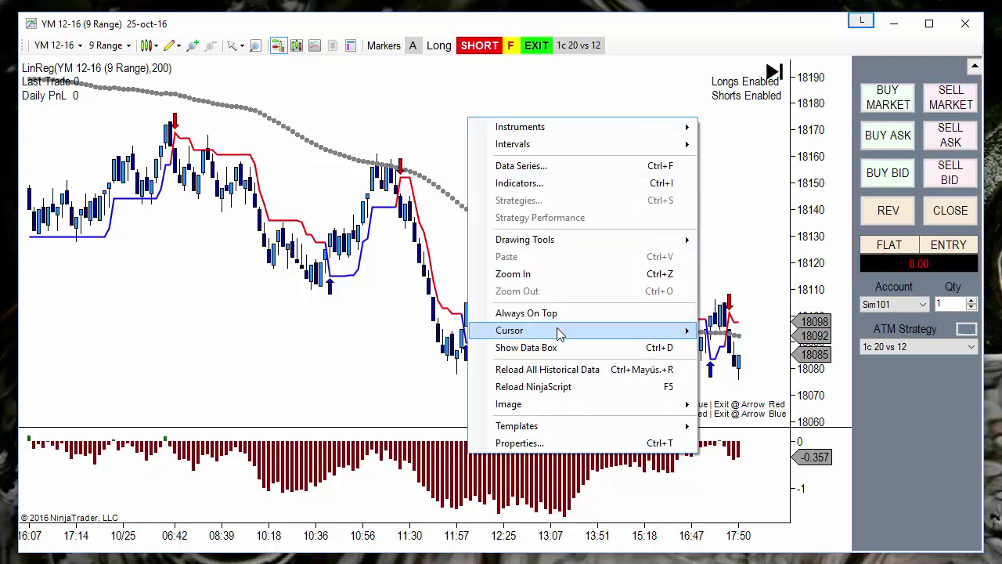
{"action": "mouse_move", "coordinate": [575, 429]}
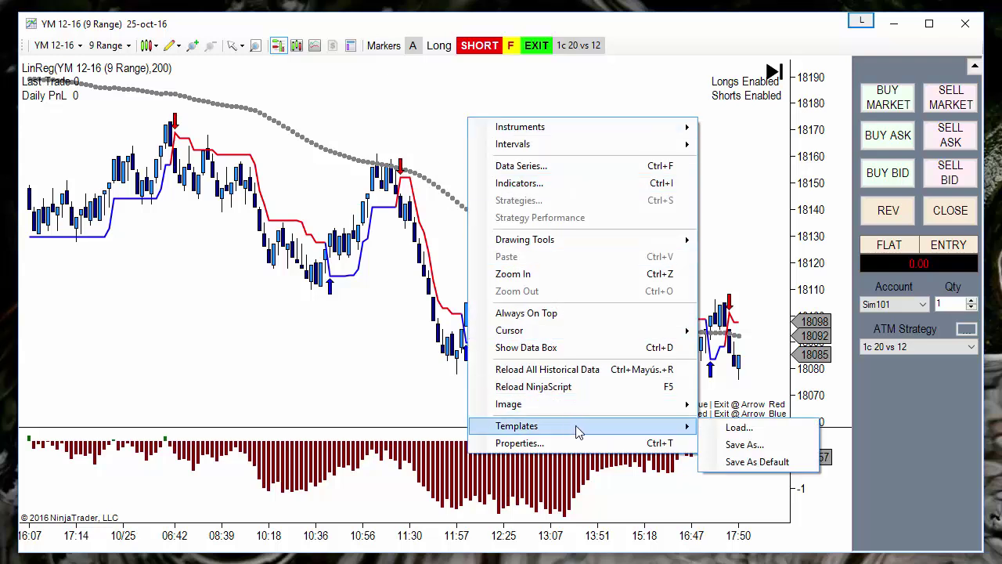
{"action": "left_click", "coordinate": [797, 435]}
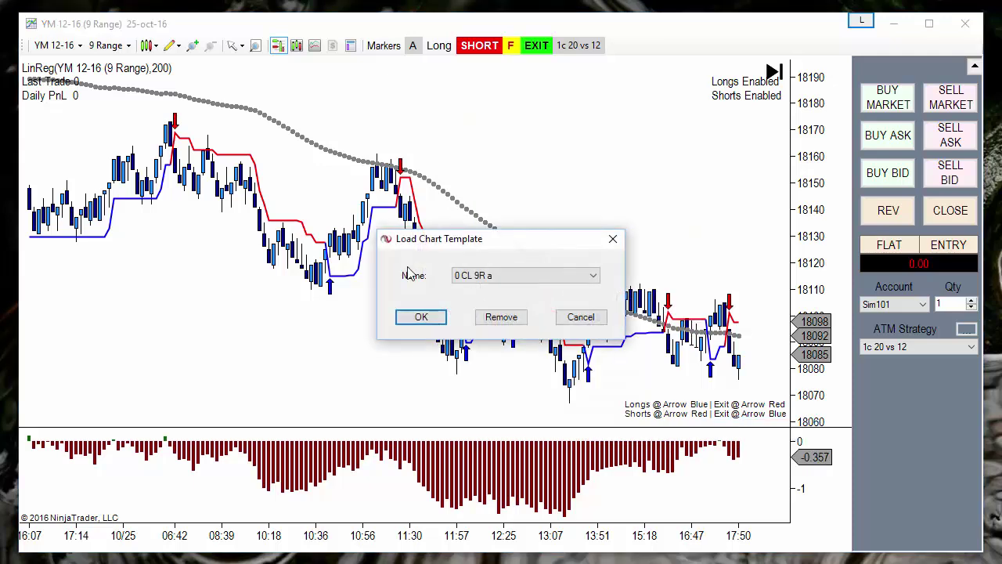
{"action": "left_click", "coordinate": [501, 276]}
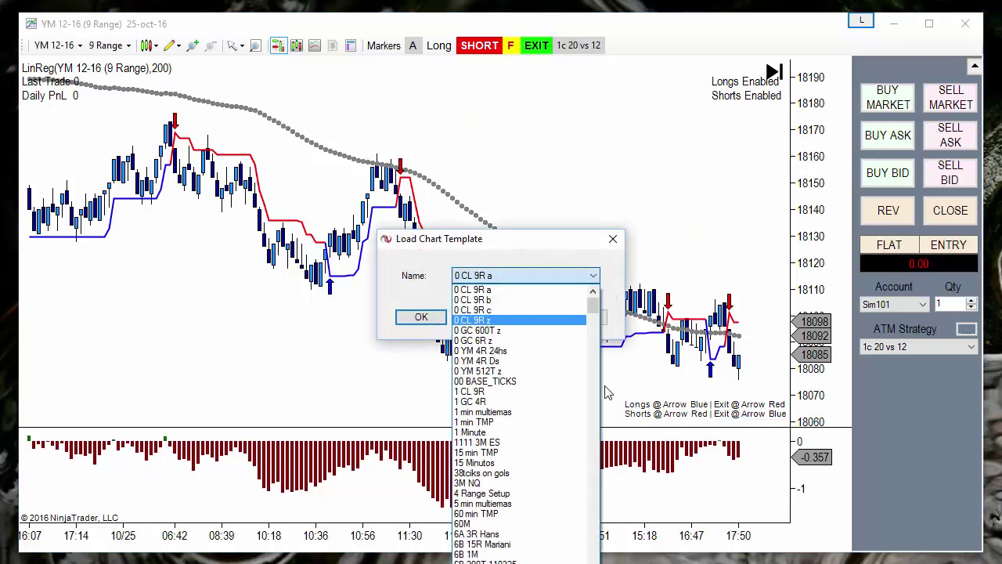
{"action": "key", "text": "m"}
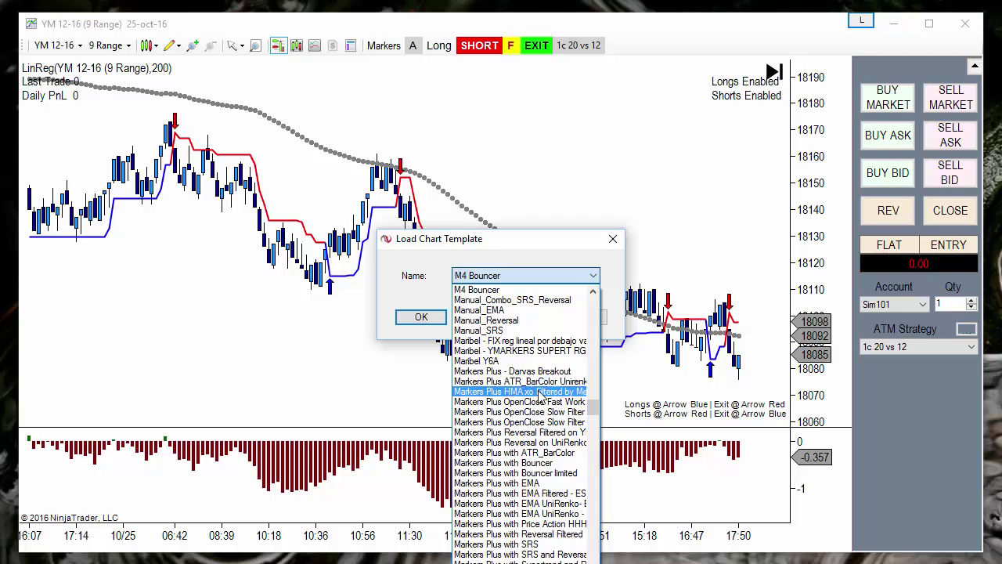
{"action": "left_click", "coordinate": [546, 391]}
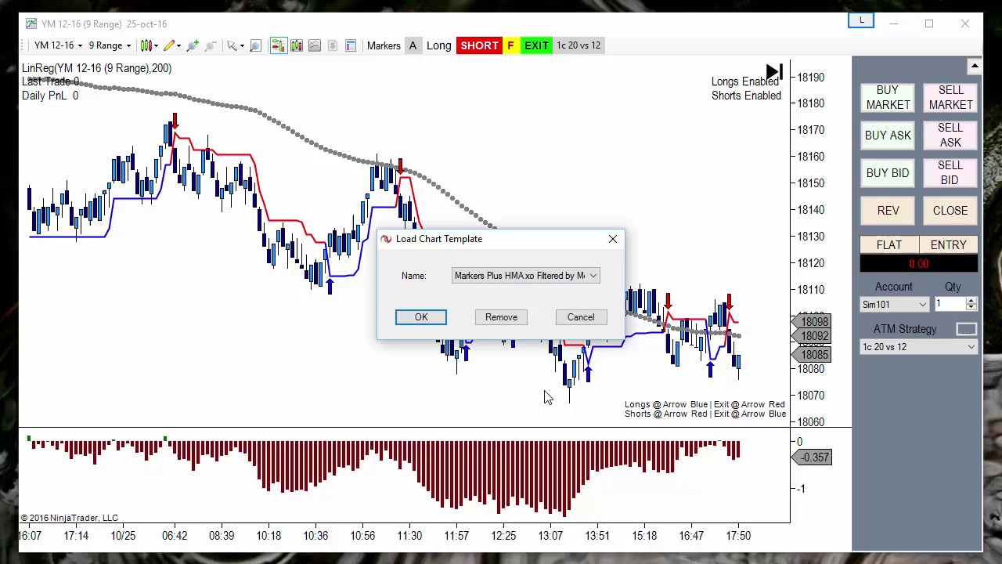
{"action": "left_click", "coordinate": [422, 321]}
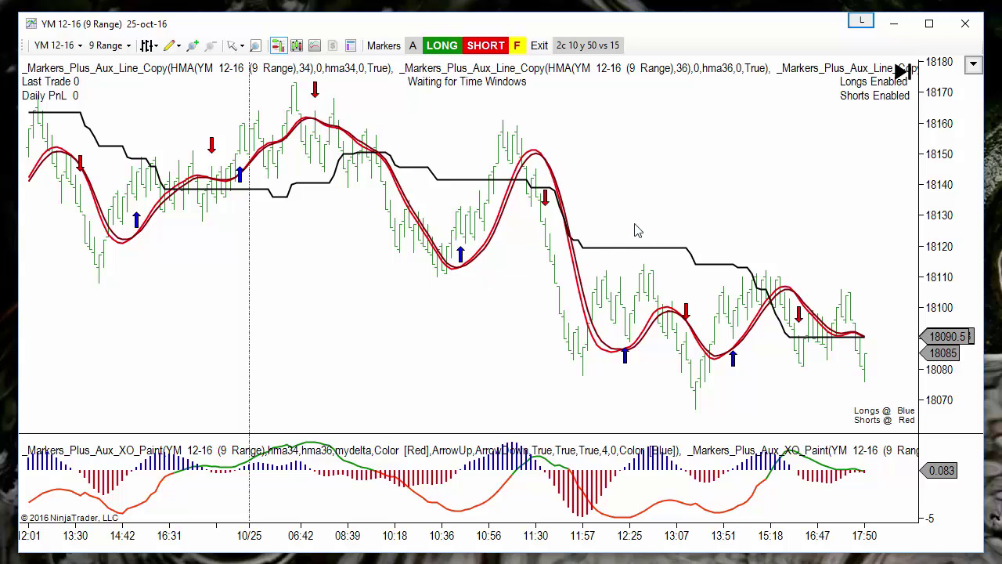
Step: Examine the loaded template's indicators, including the settings of _Markers_Plus and the first _Markers_Plus_Aux_XO_Paint
{"action": "double_click", "coordinate": [491, 232]}
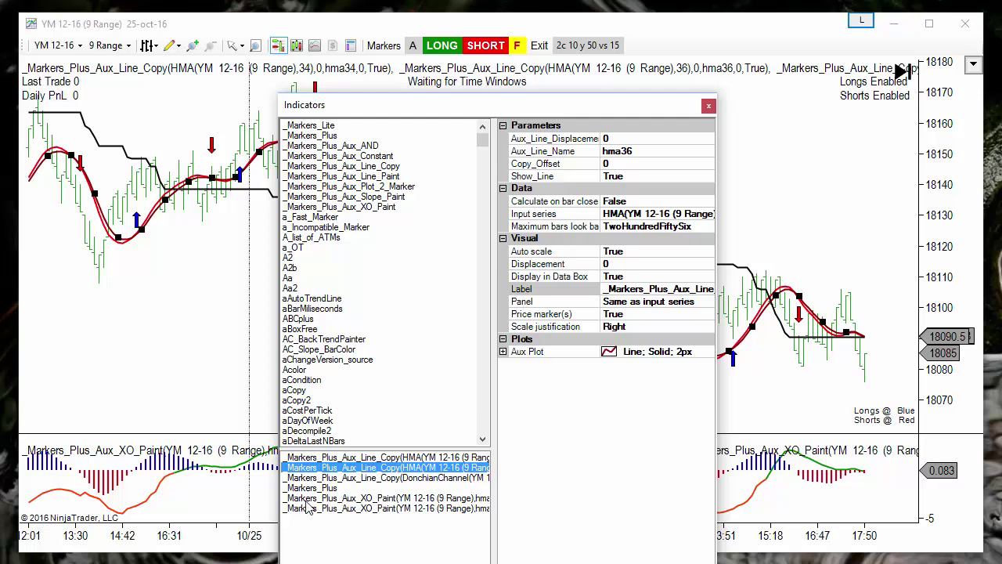
{"action": "left_click", "coordinate": [322, 488]}
{"action": "left_click", "coordinate": [330, 499]}
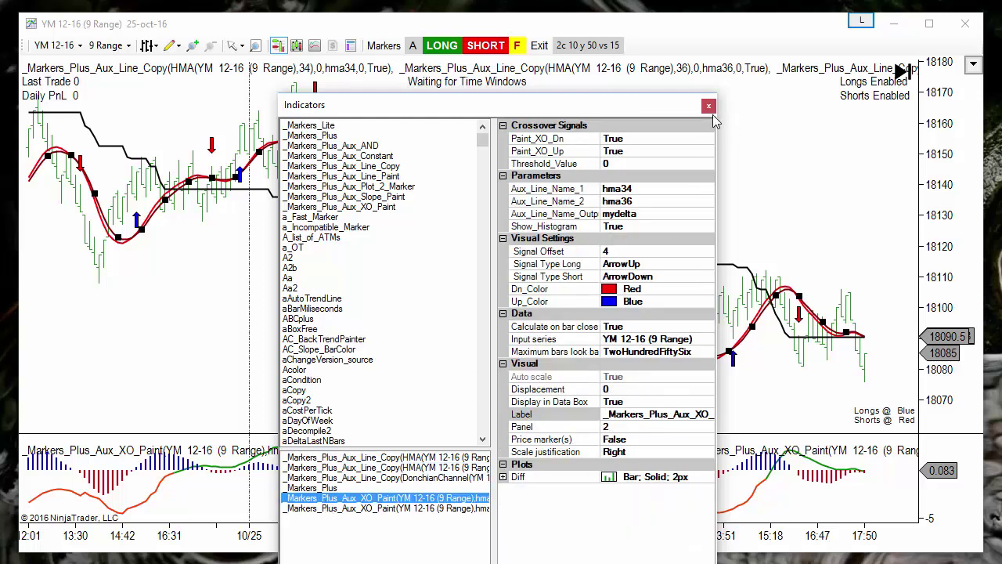
{"action": "left_click", "coordinate": [710, 112]}
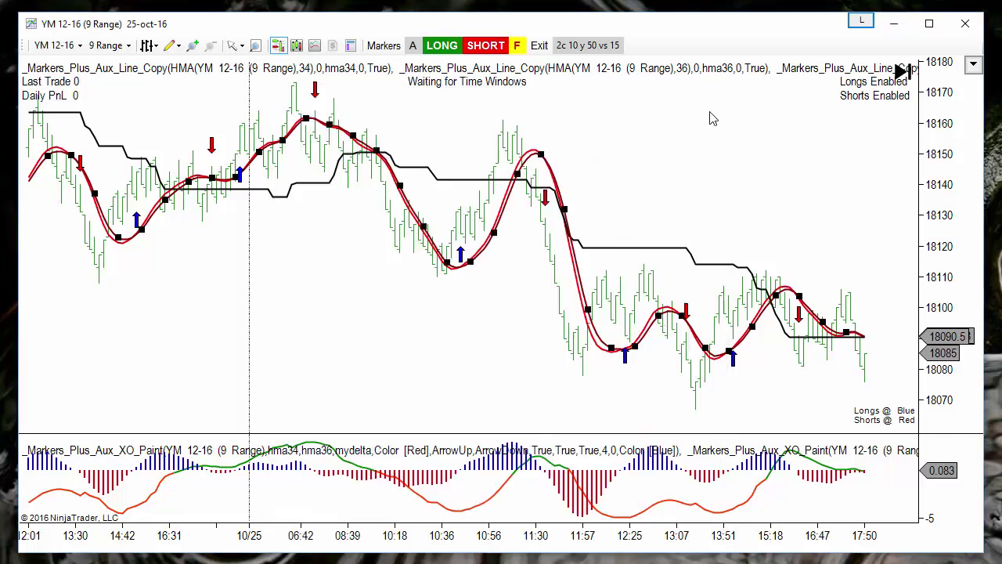
Step: Load the chart template whose name begins "Markers Plus OpenClose Fast Work"
{"action": "right_click", "coordinate": [618, 107]}
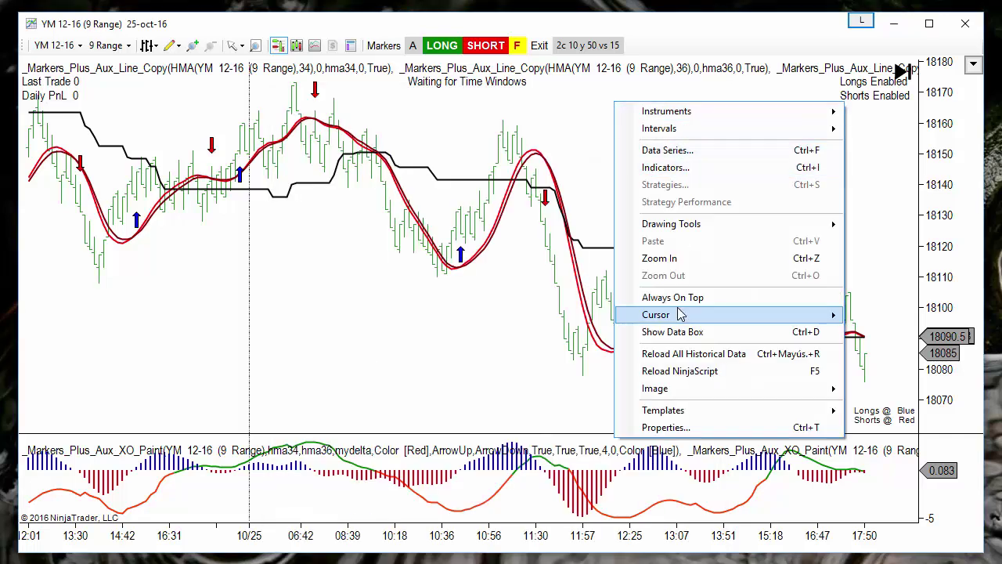
{"action": "mouse_move", "coordinate": [722, 412]}
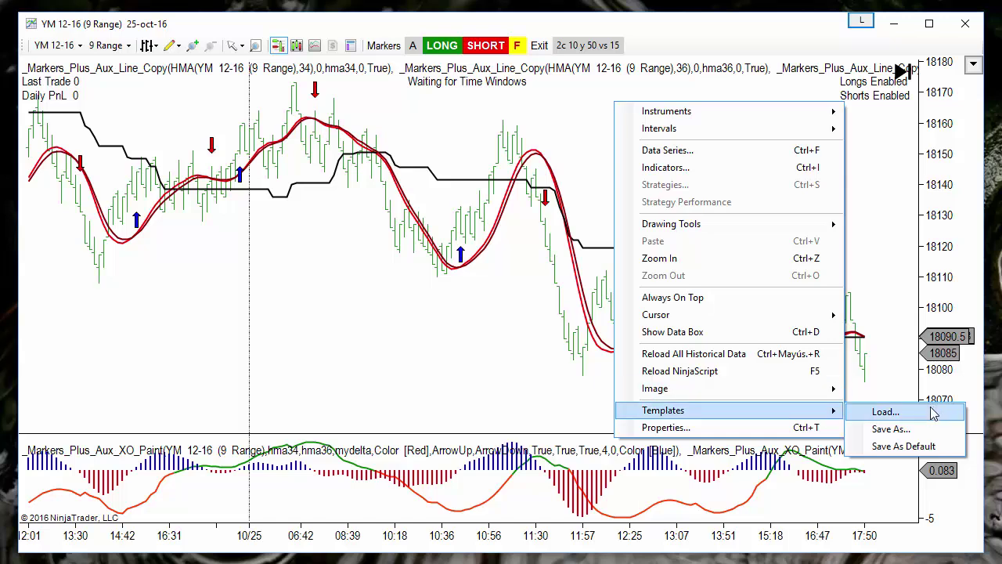
{"action": "left_click", "coordinate": [885, 412]}
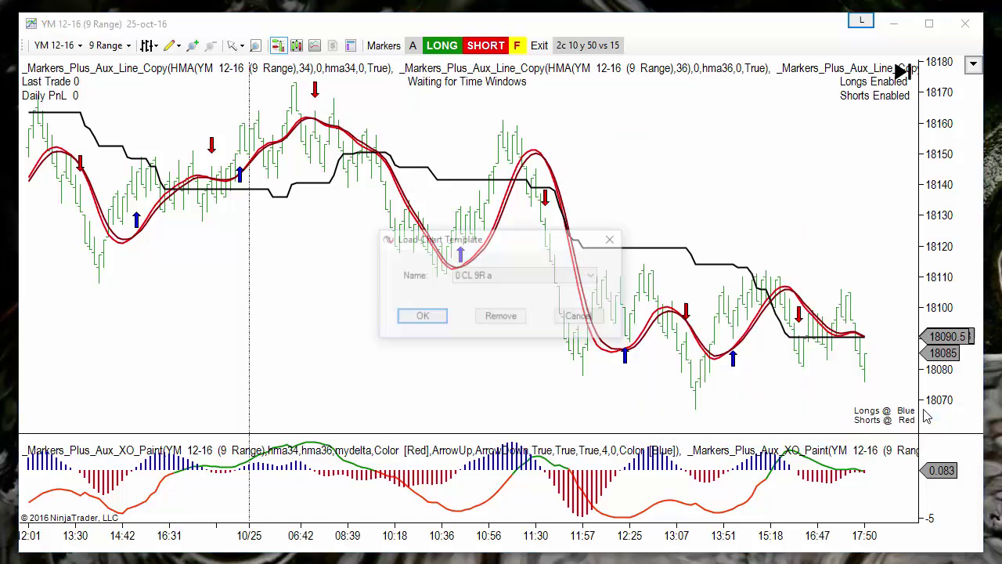
{"action": "left_click", "coordinate": [505, 276]}
{"action": "key", "text": "m"}
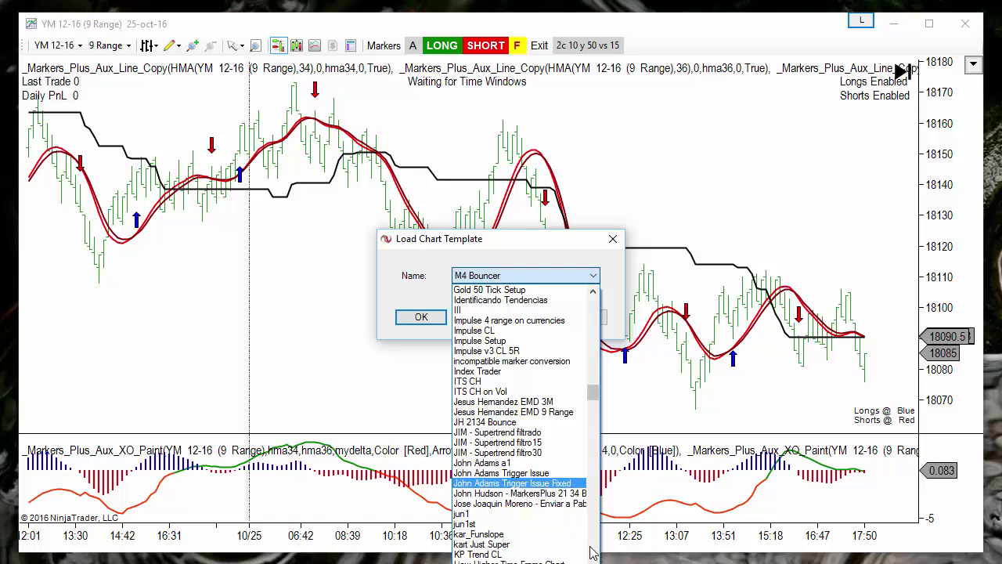
{"action": "scroll", "coordinate": [597, 554], "scroll_direction": "down", "scroll_amount": 10}
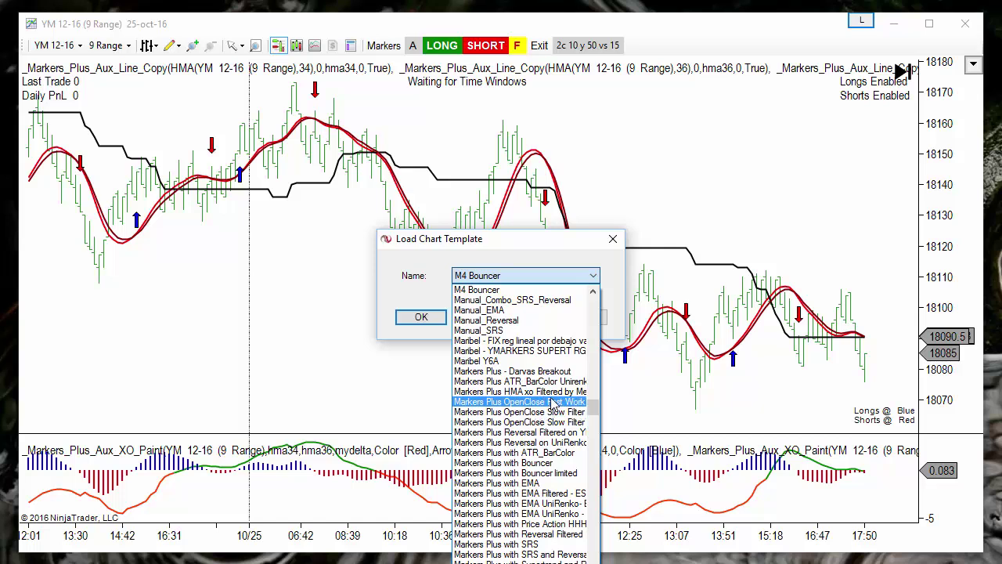
{"action": "left_click", "coordinate": [526, 401]}
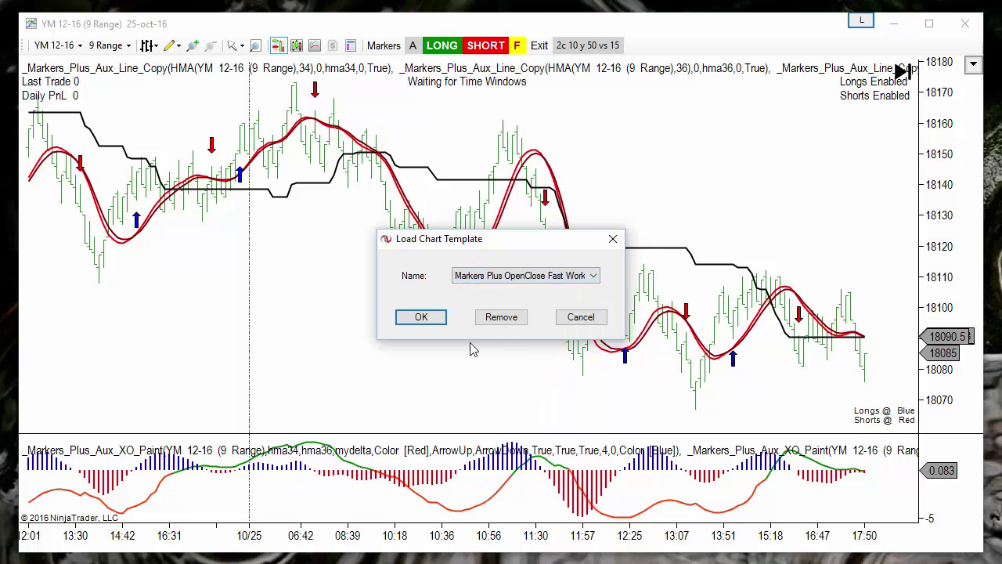
{"action": "left_click", "coordinate": [421, 318]}
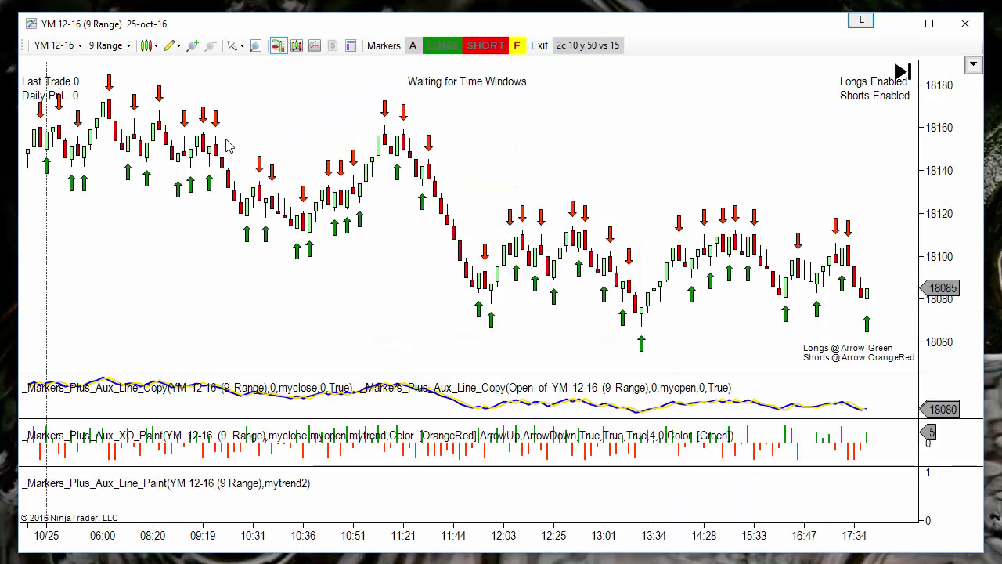
Step: Change the YM 12-16 data series type to UniRenko, keeping the default offset, trend and reversal values
{"action": "right_click", "coordinate": [191, 145]}
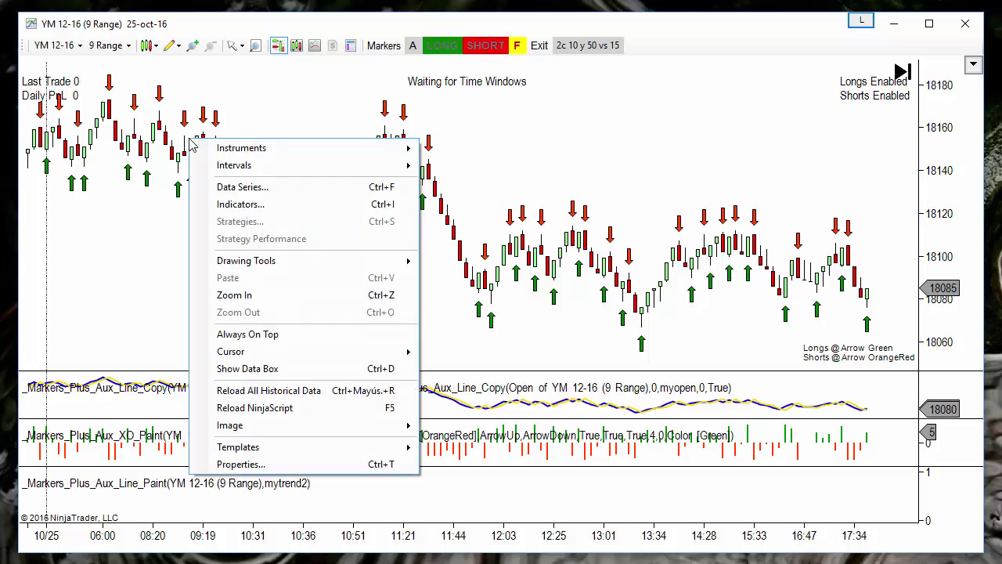
{"action": "left_click", "coordinate": [291, 194]}
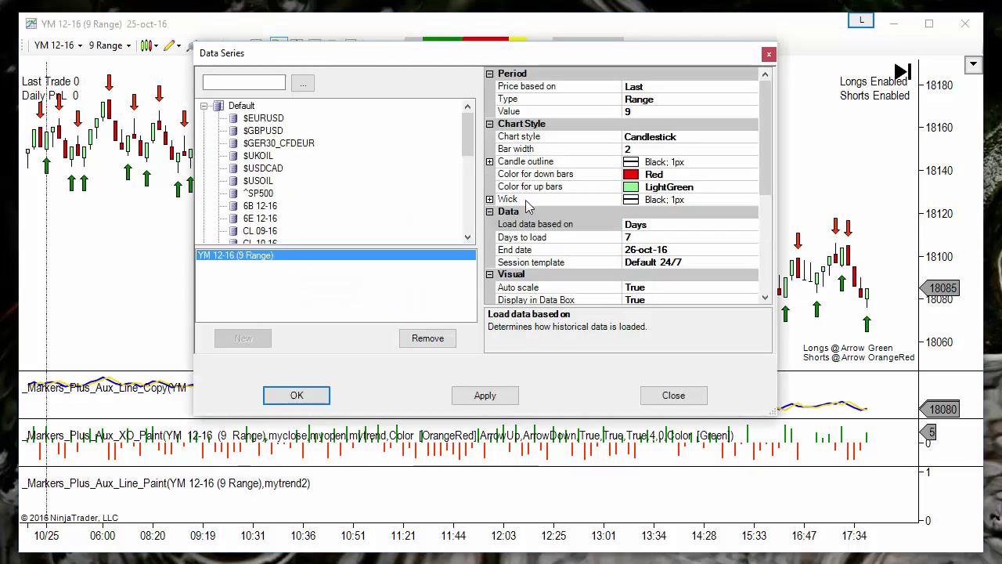
{"action": "left_click", "coordinate": [715, 104]}
{"action": "left_click", "coordinate": [751, 103]}
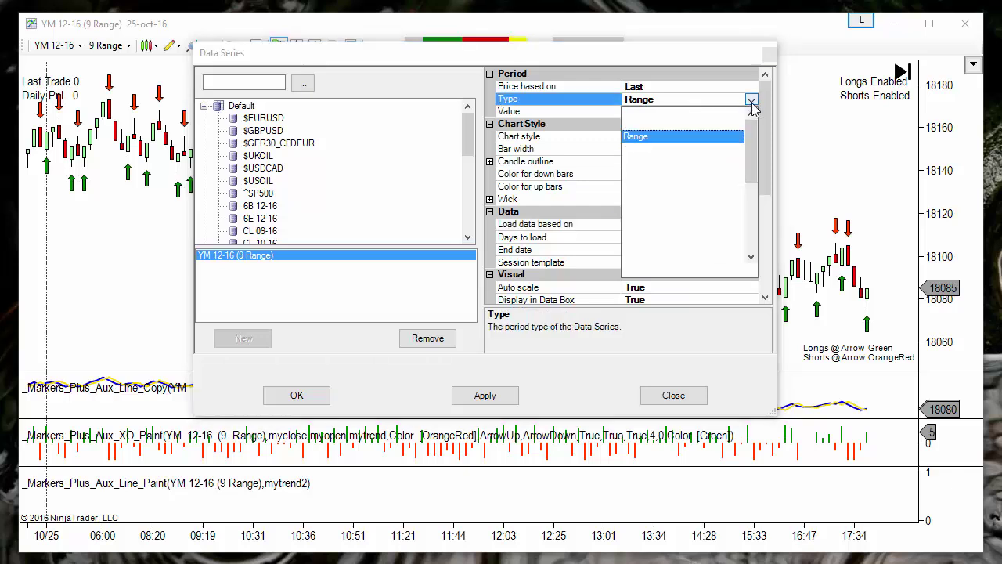
{"action": "key", "text": "u"}
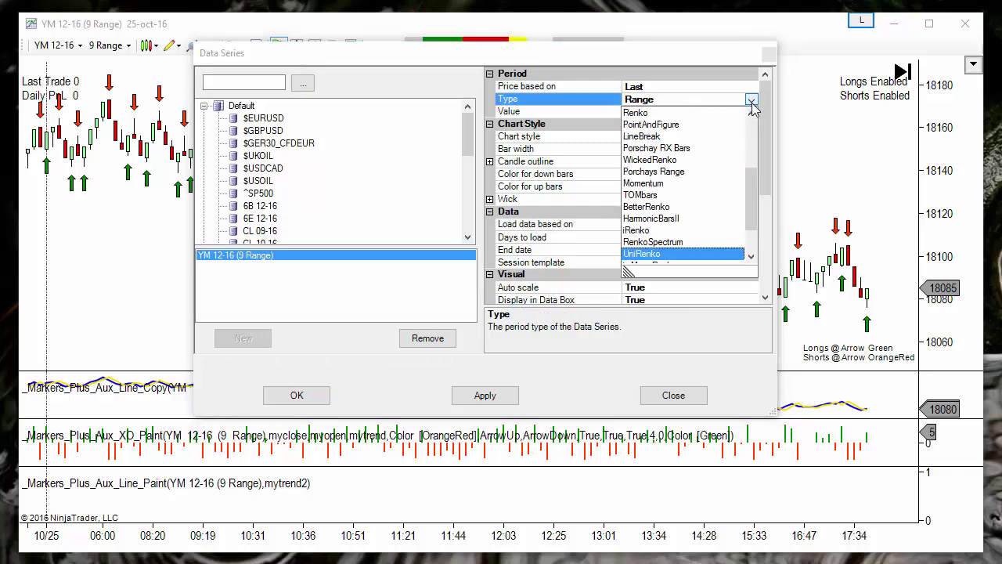
{"action": "left_click", "coordinate": [311, 399]}
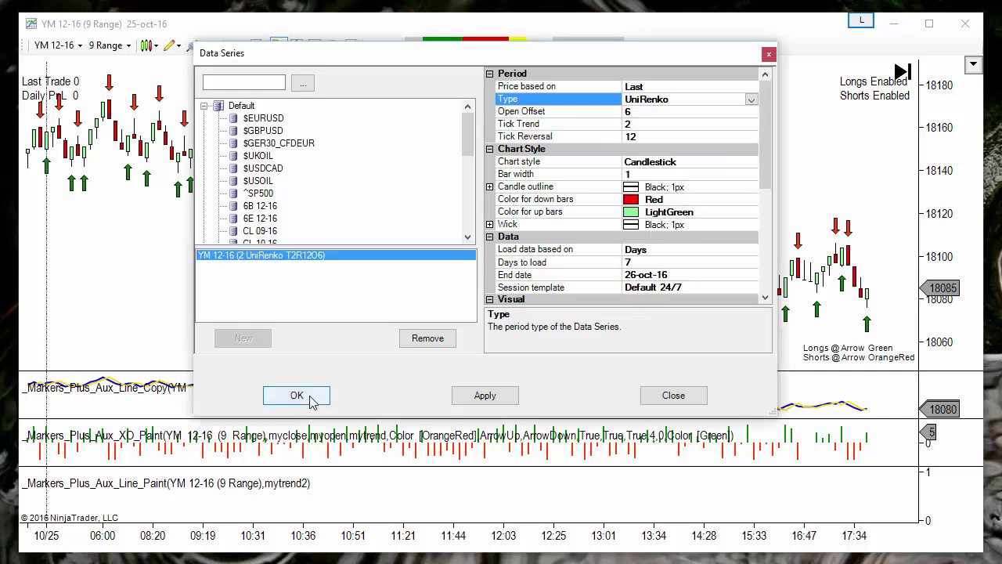
{"action": "left_click", "coordinate": [310, 398]}
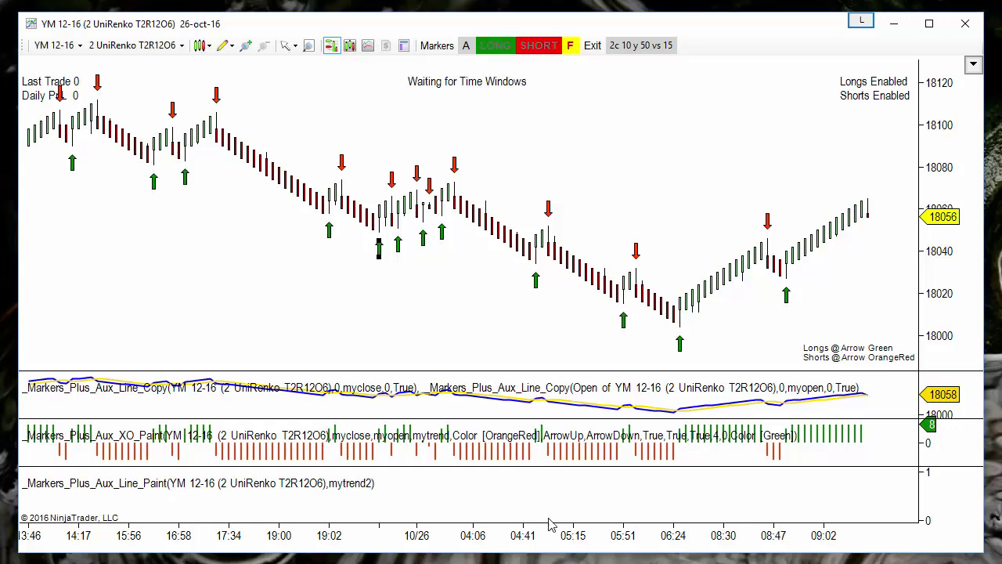
{"action": "left_click_drag", "start_coordinate": [559, 544], "coordinate": [502, 543]}
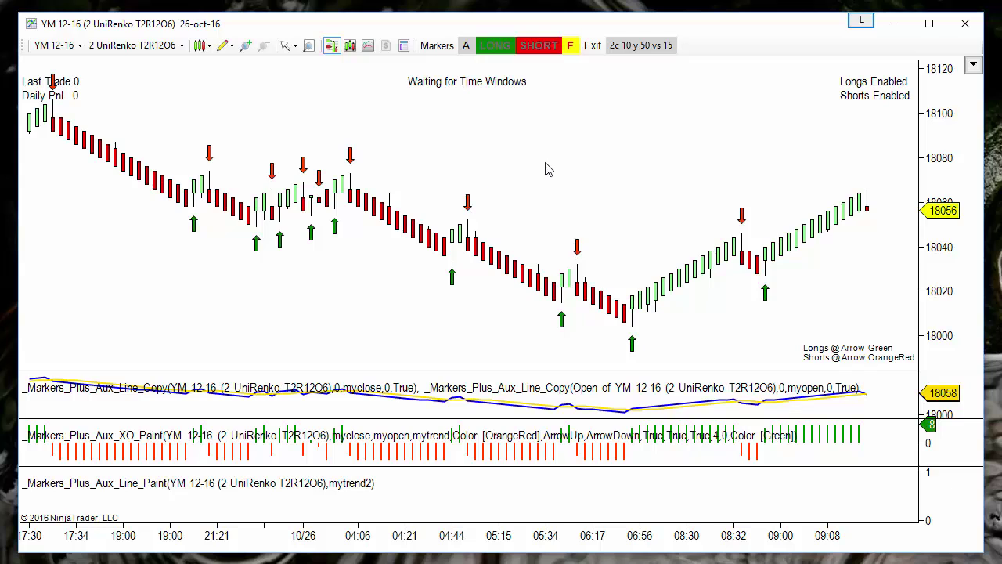
Step: Load the chart template "MP HeikeAshi OpenClose"
{"action": "right_click", "coordinate": [421, 165]}
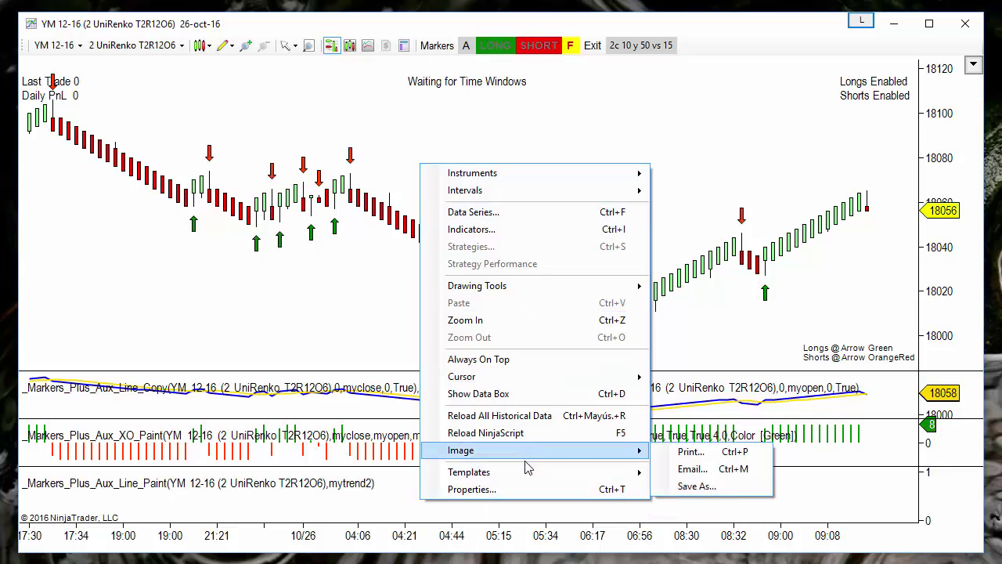
{"action": "mouse_move", "coordinate": [531, 476]}
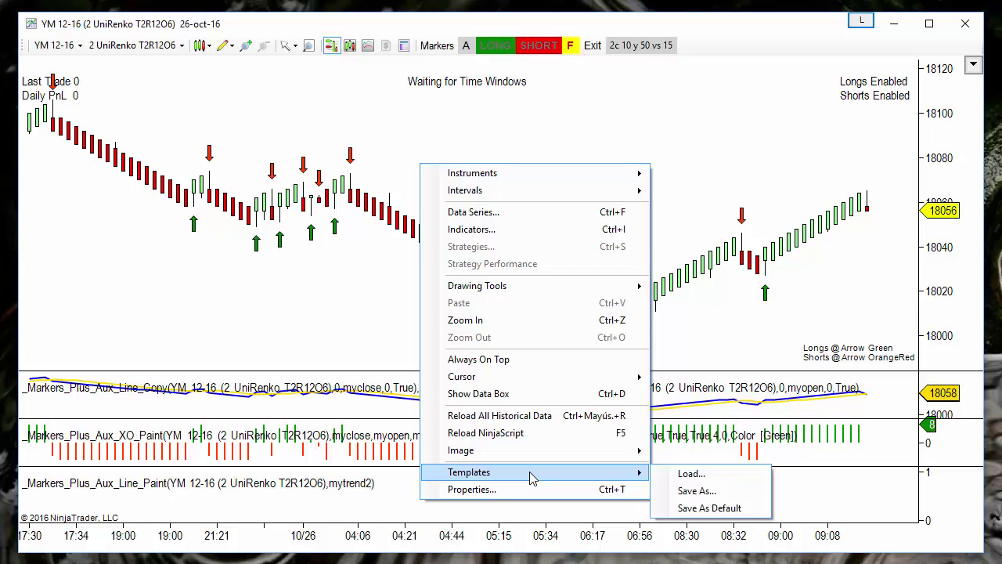
{"action": "left_click", "coordinate": [726, 476]}
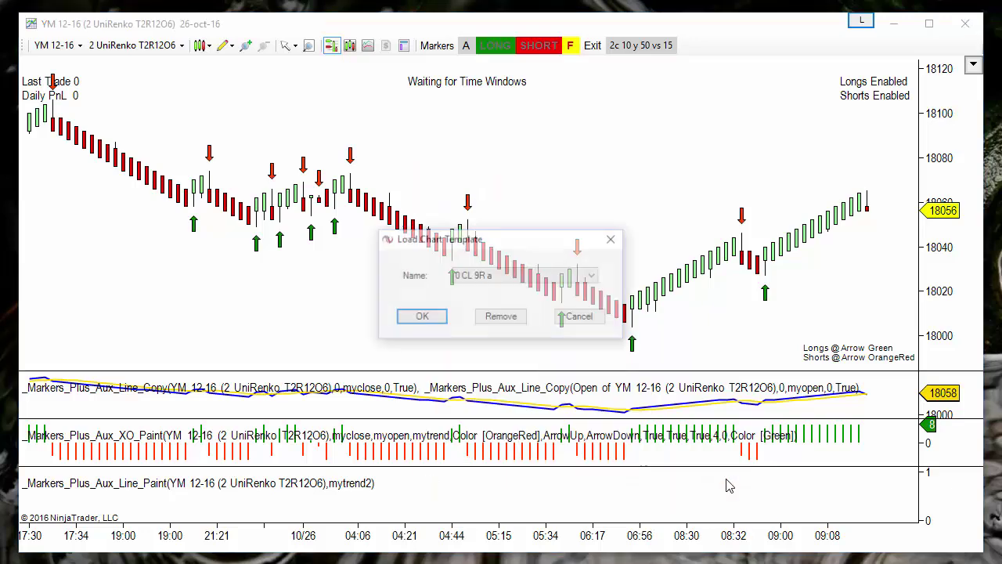
{"action": "left_click", "coordinate": [476, 279]}
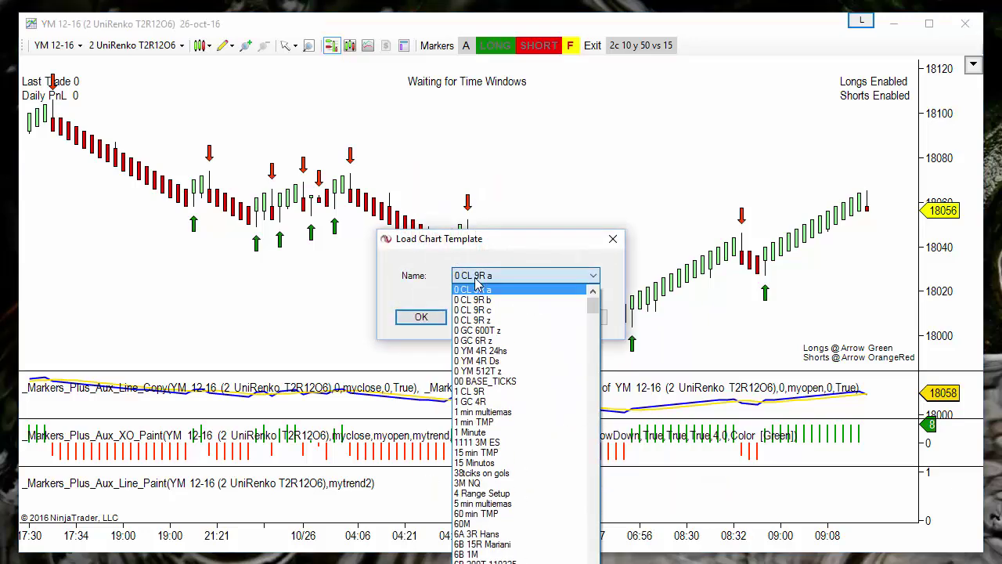
{"action": "key", "text": "m"}
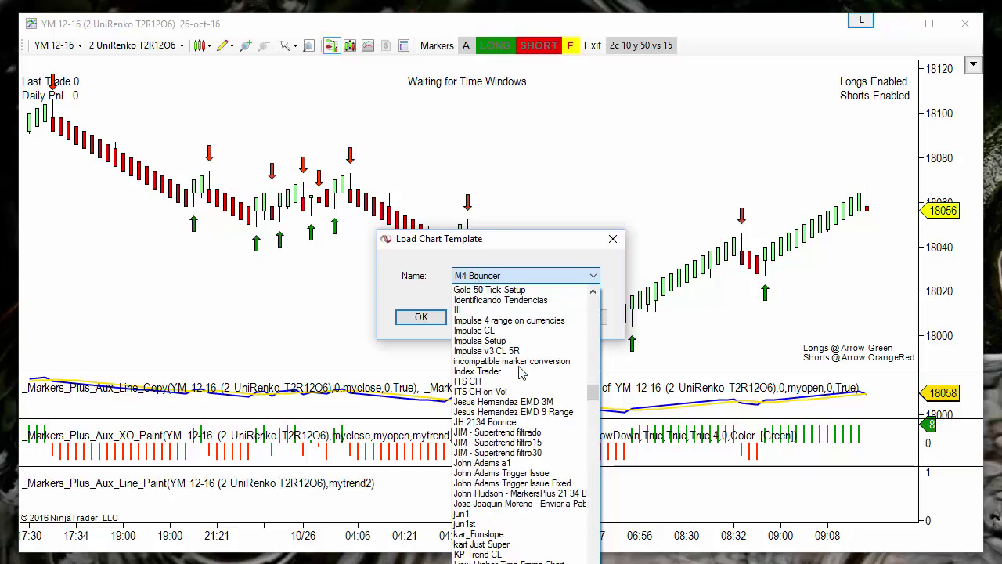
{"action": "scroll", "coordinate": [595, 551], "scroll_direction": "down", "scroll_amount": 10}
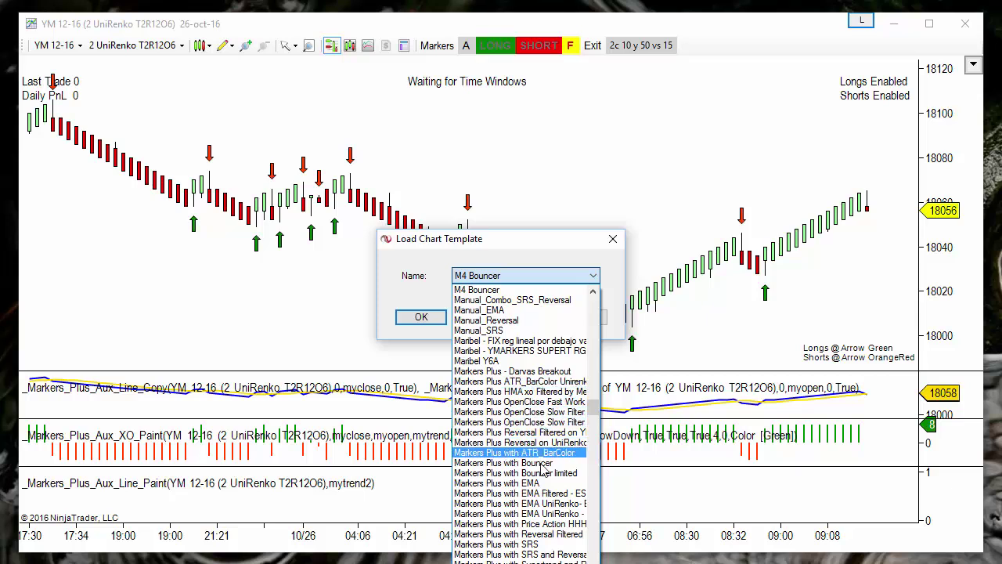
{"action": "scroll", "coordinate": [597, 559], "scroll_direction": "down", "scroll_amount": 10}
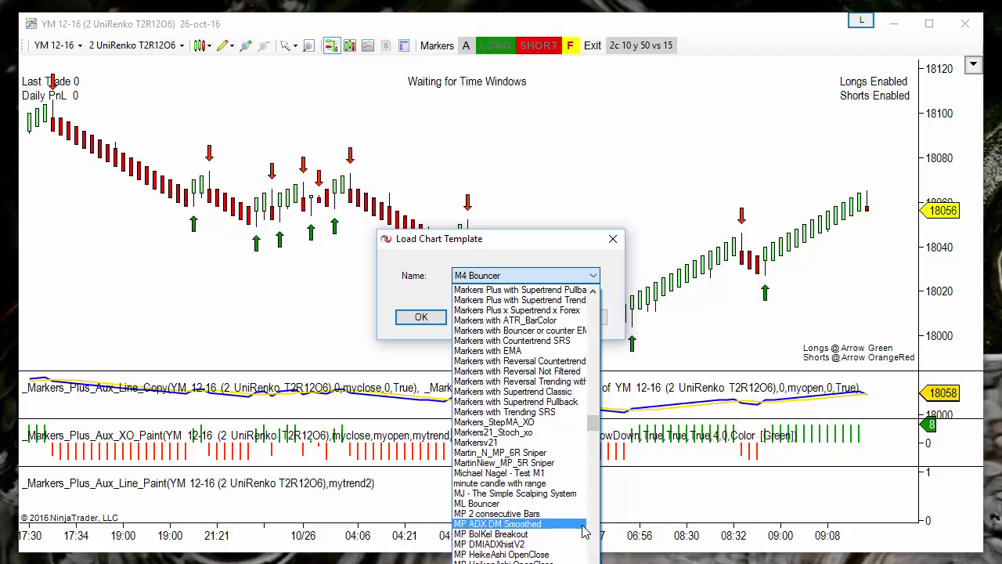
{"action": "left_click", "coordinate": [520, 555]}
{"action": "left_click", "coordinate": [421, 321]}
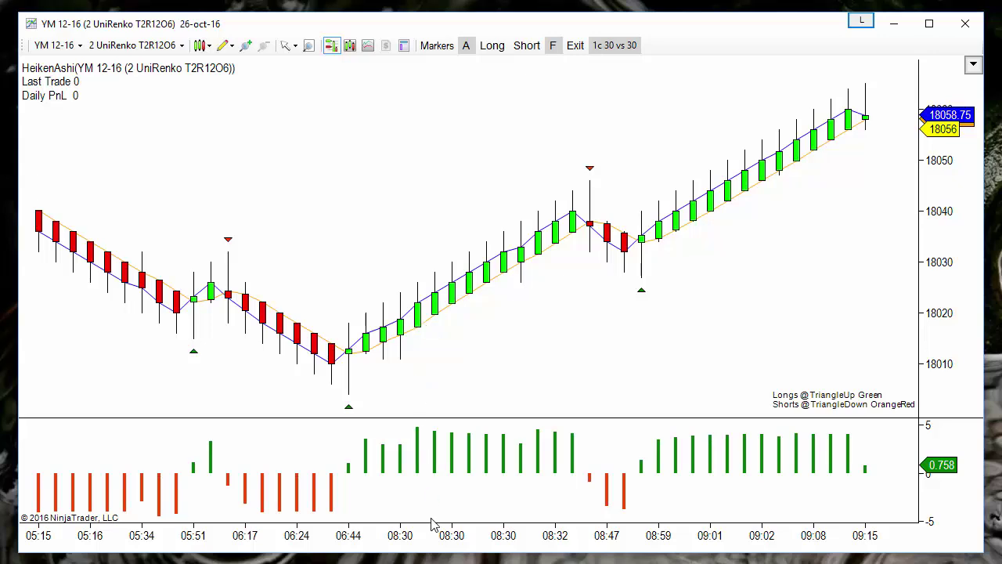
Step: Review the template's signals on more bars and examine the default settings of _Markers_Plus_Aux_AND and _Markers_Plus_Aux_XO_Paint
{"action": "left_click_drag", "start_coordinate": [429, 539], "coordinate": [533, 539]}
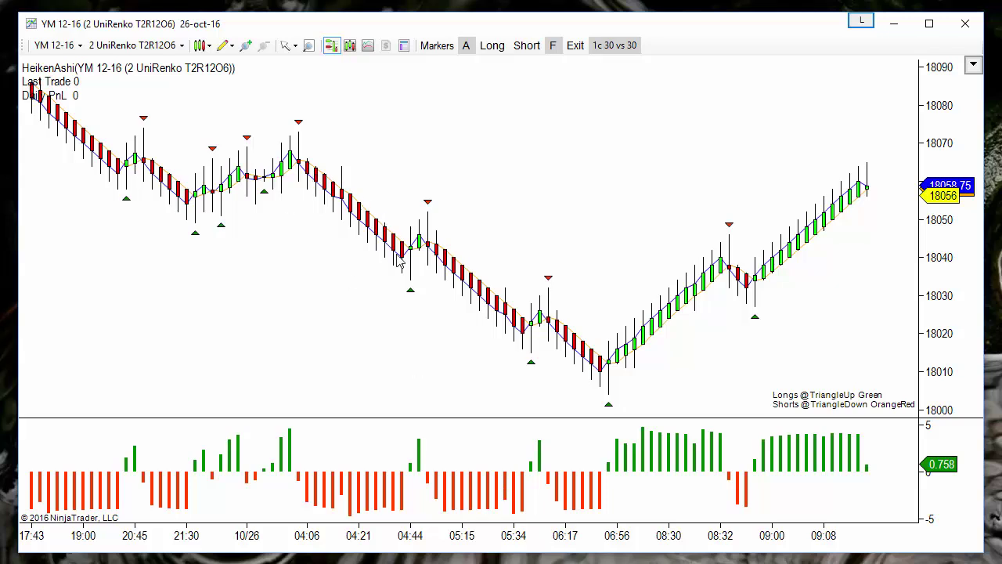
{"action": "left_click", "coordinate": [427, 203]}
{"action": "right_click", "coordinate": [429, 141]}
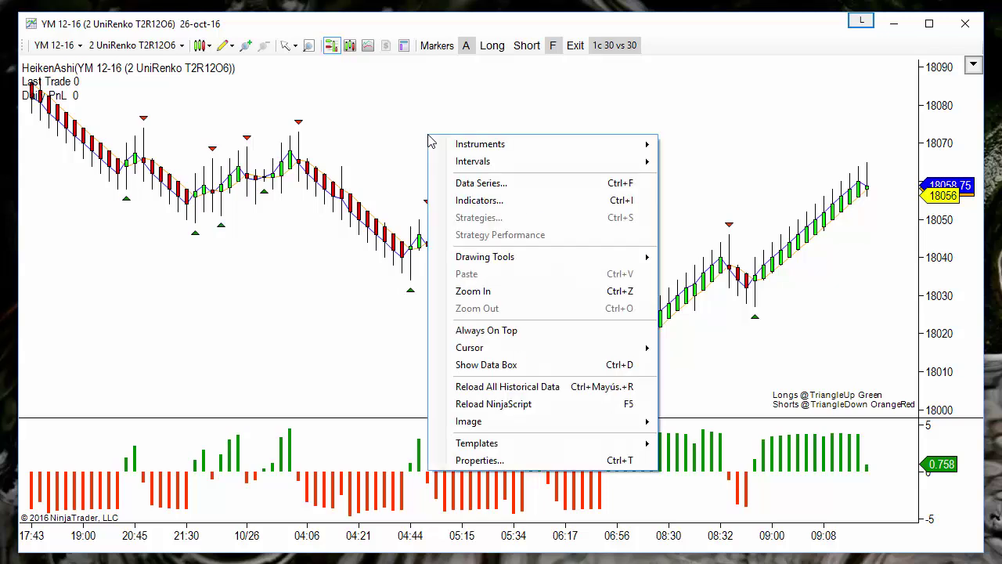
{"action": "left_click", "coordinate": [515, 205]}
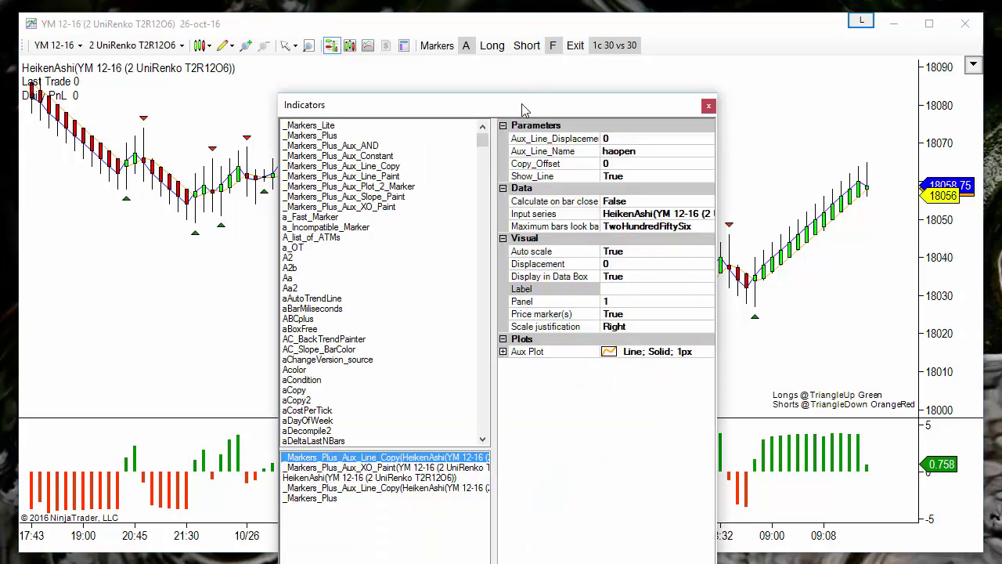
{"action": "left_click", "coordinate": [341, 145]}
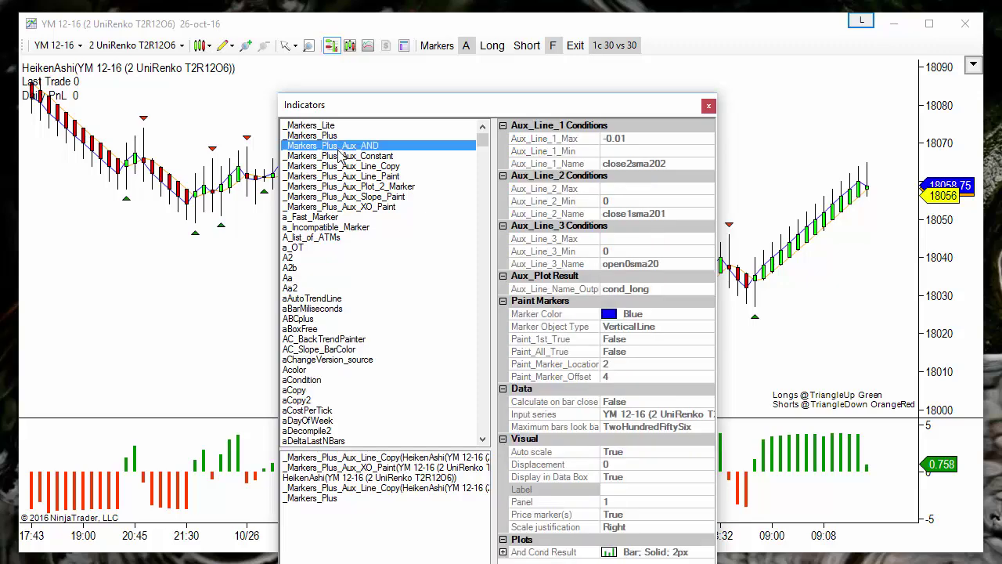
{"action": "left_click", "coordinate": [338, 207]}
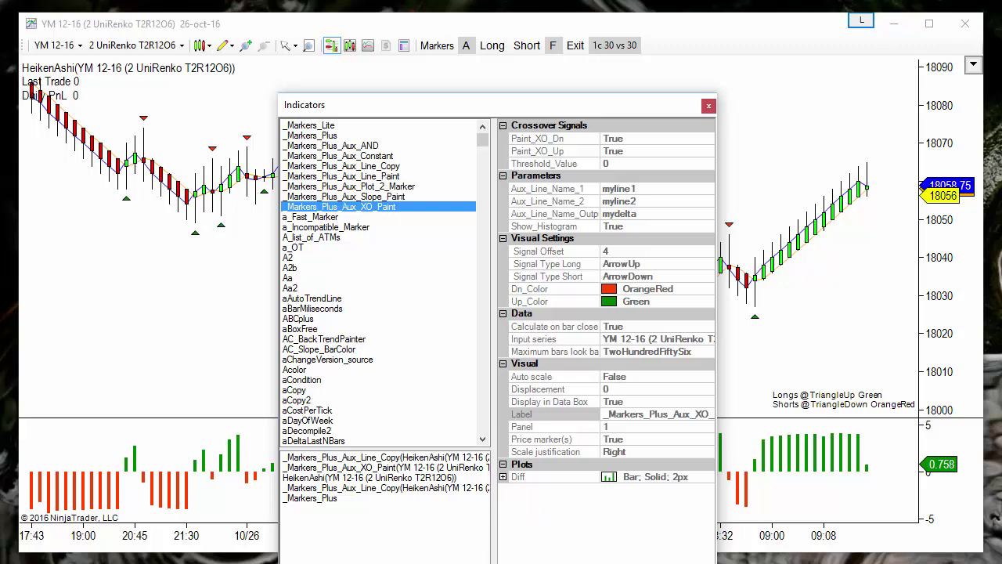
{"action": "key", "text": "Return"}
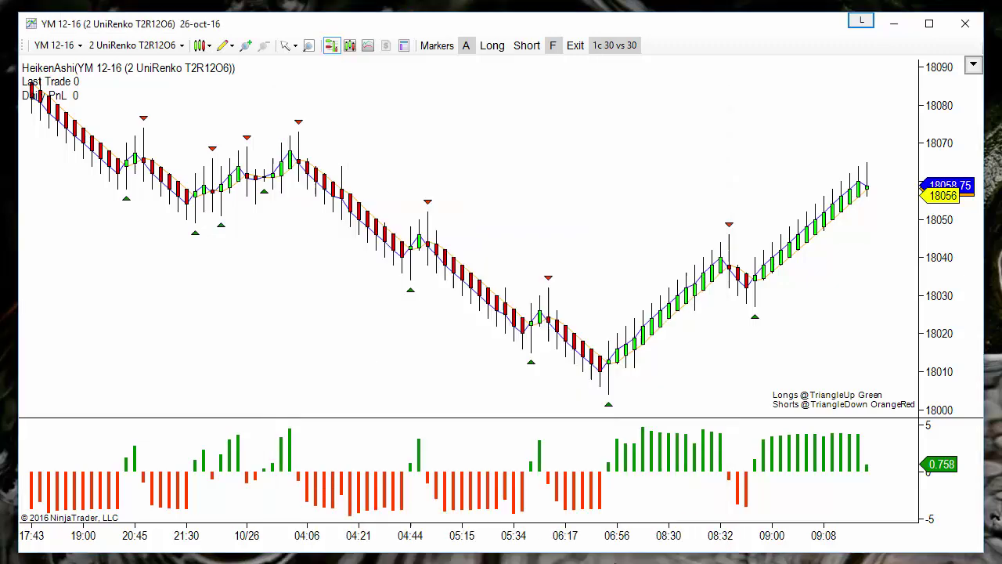